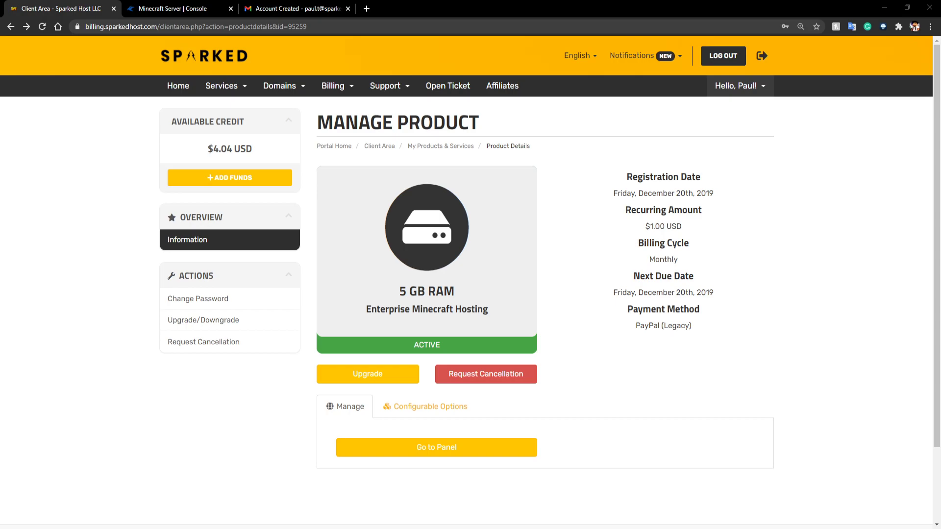
Read Sparked Host's Account Created email in Gmail, then return to the client area product page.
{"action": "left_click", "coordinate": [295, 8]}
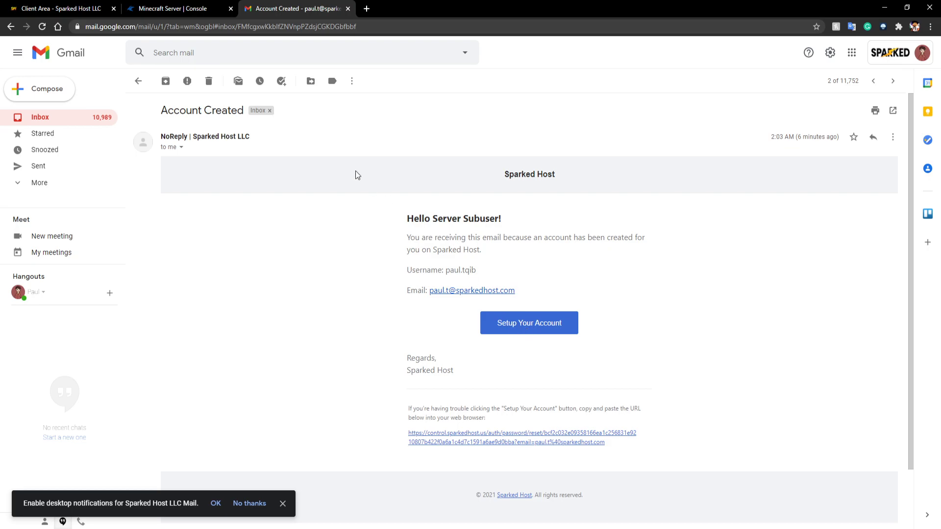
{"action": "left_click", "coordinate": [87, 8]}
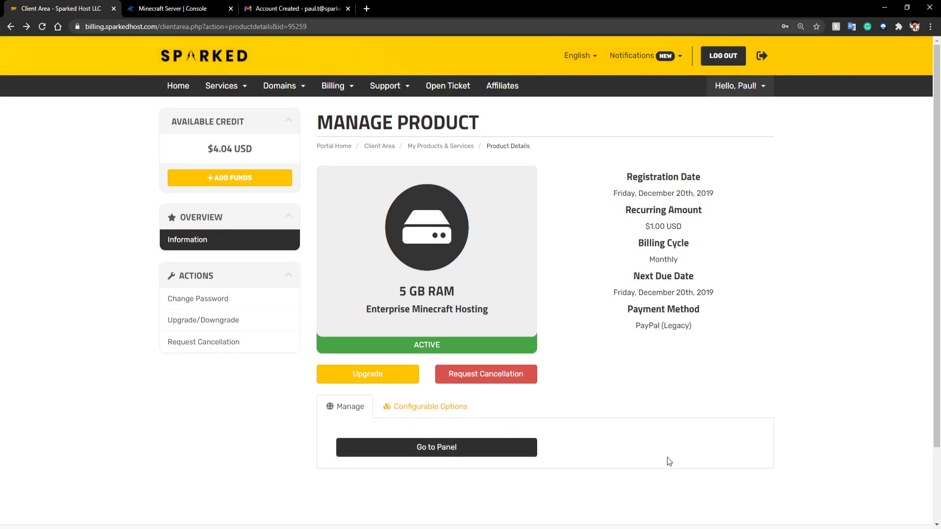
Open the server's Pterodactyl Panel console and close the older duplicate console tab.
{"action": "left_click", "coordinate": [436, 453]}
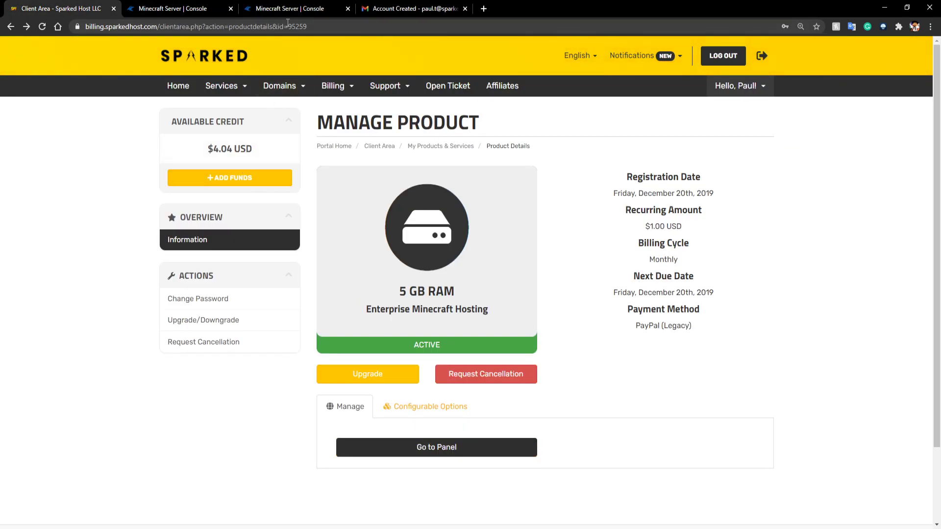
{"action": "left_click", "coordinate": [287, 7]}
{"action": "left_click", "coordinate": [230, 8]}
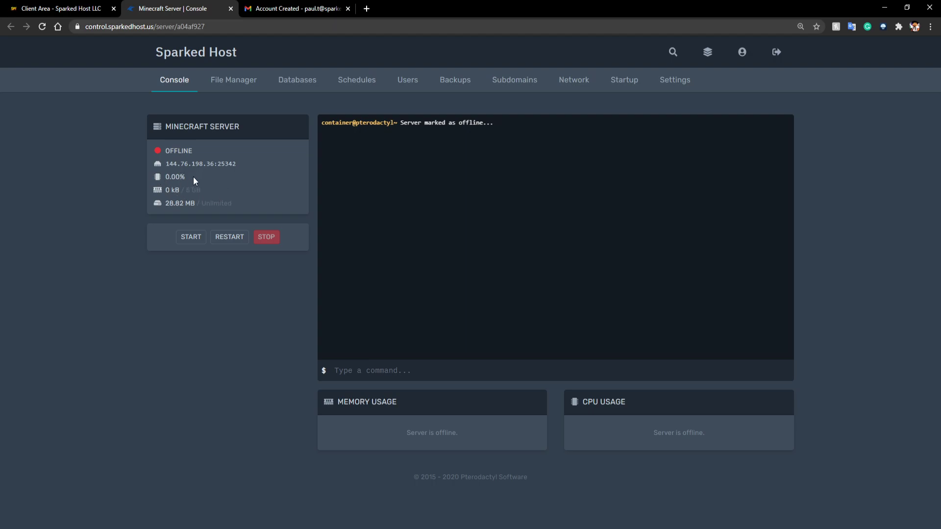
Copy the offline server's address 144.76.198.36:25342 from the console page.
{"action": "double_click", "coordinate": [176, 202]}
{"action": "left_click", "coordinate": [256, 277]}
{"action": "left_click", "coordinate": [215, 165]}
Create the database 'tutorial' (s33438_tutorial) on host db-nyc-01.
{"action": "left_click", "coordinate": [297, 79]}
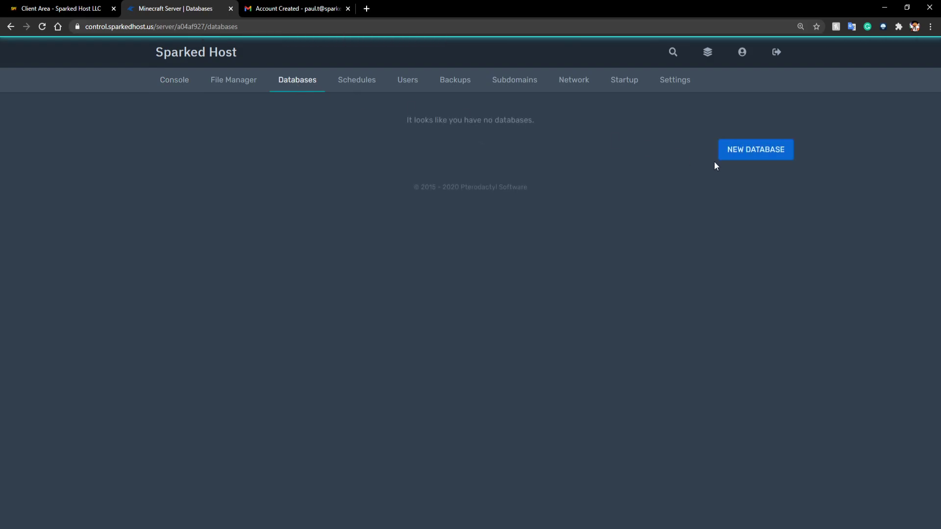
{"action": "left_click", "coordinate": [769, 160]}
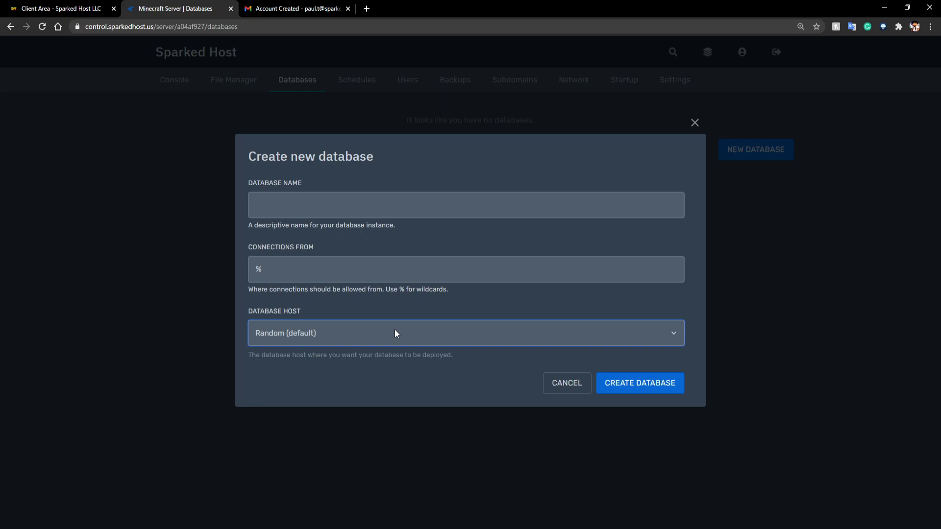
{"action": "key", "text": "Down"}
{"action": "left_click", "coordinate": [301, 204]}
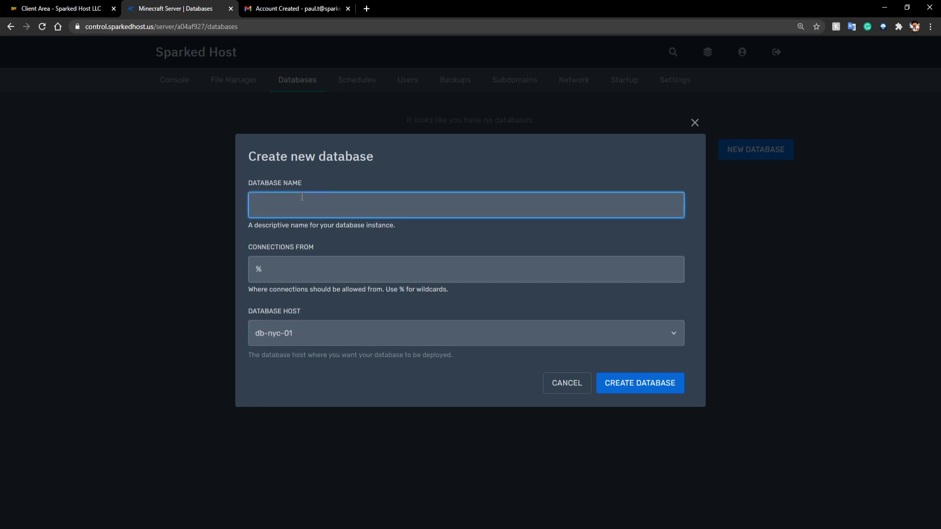
{"action": "type", "text": "tutorial"}
{"action": "left_click", "coordinate": [569, 339]}
{"action": "left_click", "coordinate": [640, 382]}
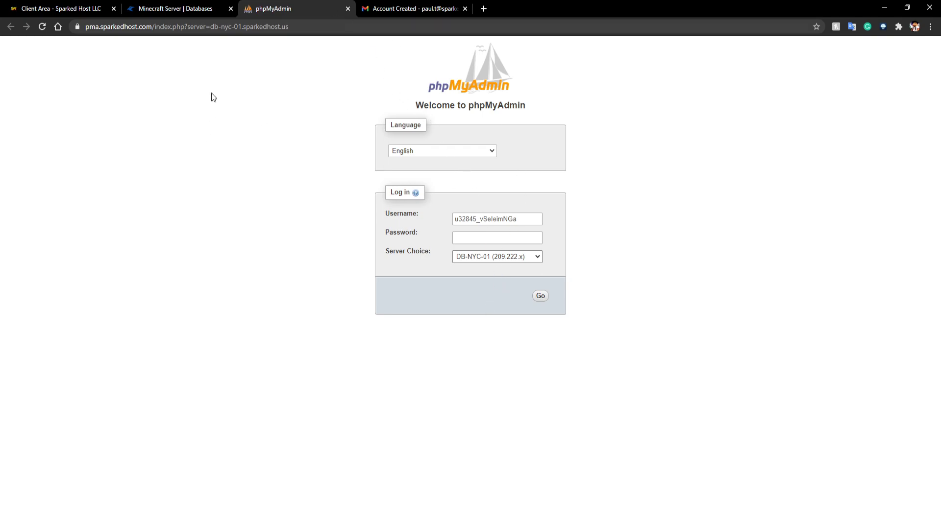
Inspect the phpMyAdmin login page address, then go back to the panel's Databases page.
{"action": "double_click", "coordinate": [92, 27]}
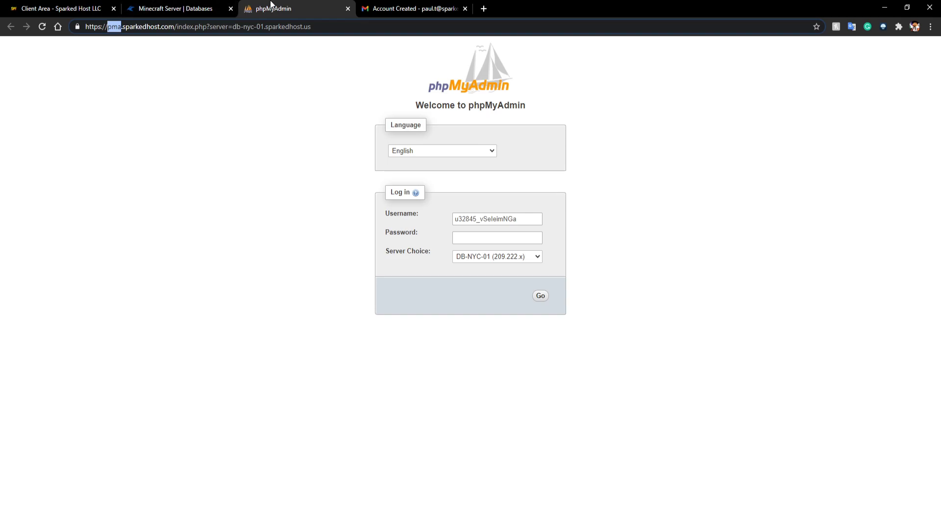
{"action": "left_click", "coordinate": [175, 9]}
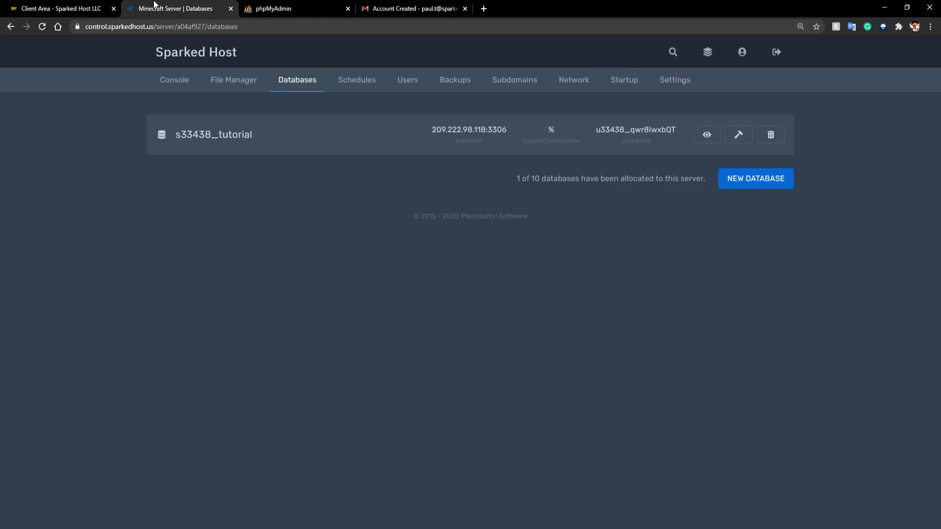
Close phpMyAdmin and copy the database endpoint, username, password and JDBC string.
{"action": "left_click", "coordinate": [309, 7]}
{"action": "left_click", "coordinate": [347, 9]}
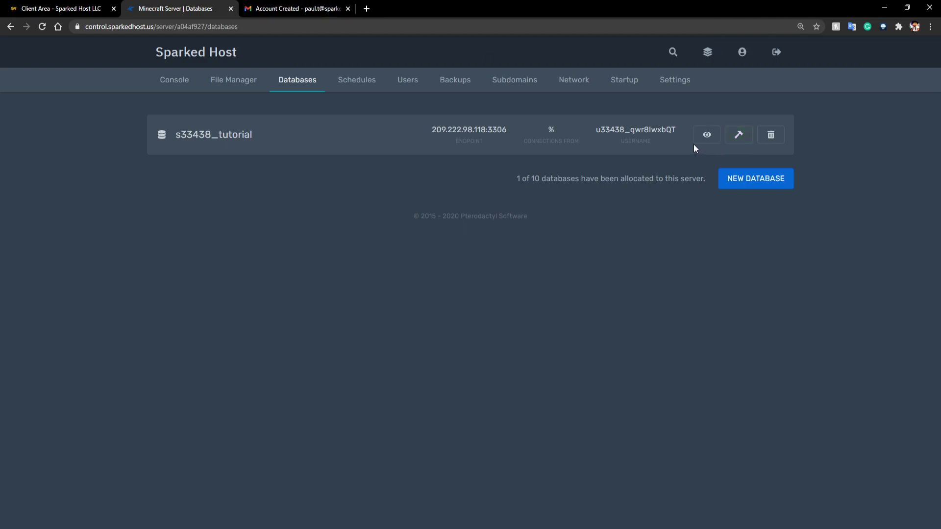
{"action": "left_click", "coordinate": [706, 134]}
{"action": "left_click", "coordinate": [287, 206]}
{"action": "left_click", "coordinate": [295, 312]}
{"action": "left_click", "coordinate": [326, 365]}
{"action": "left_click", "coordinate": [351, 419]}
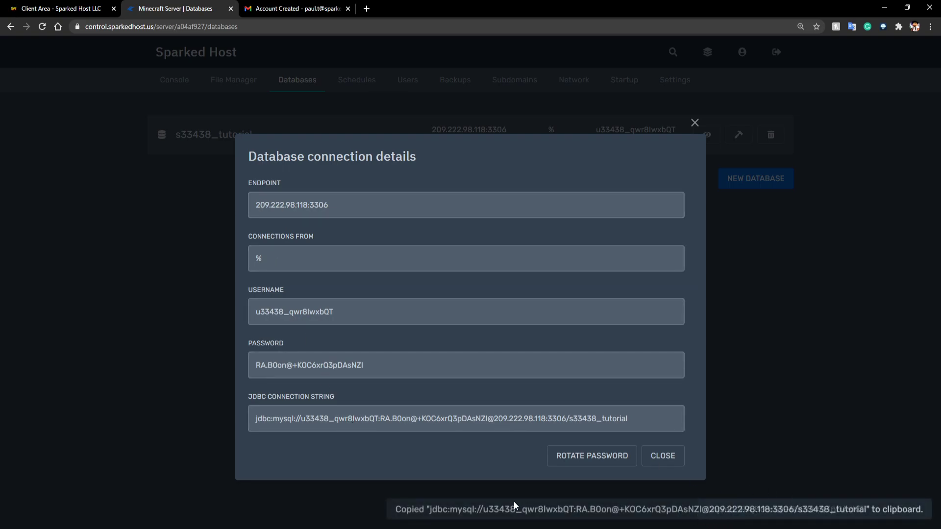
{"action": "left_click", "coordinate": [725, 418]}
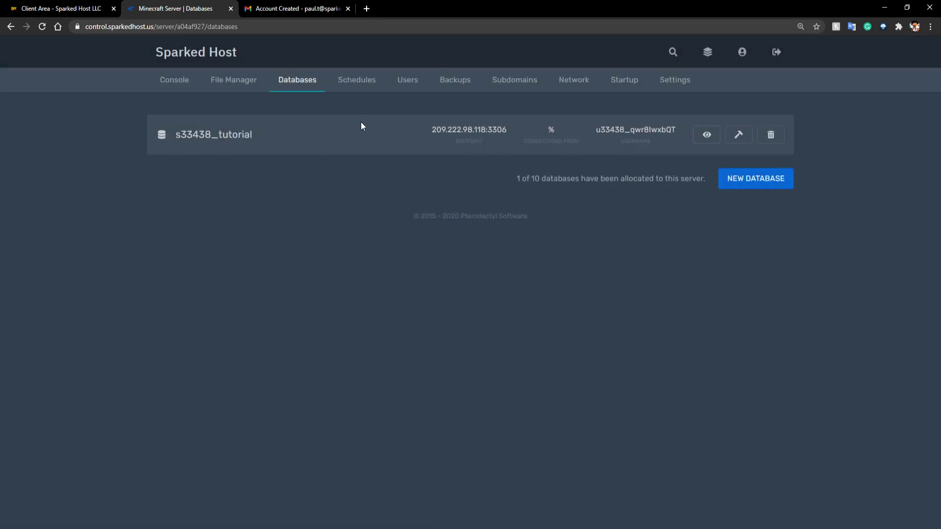
Delete s33438_tutorial, pasting its name into the confirmation field.
{"action": "left_click", "coordinate": [771, 135]}
{"action": "left_click", "coordinate": [488, 242]}
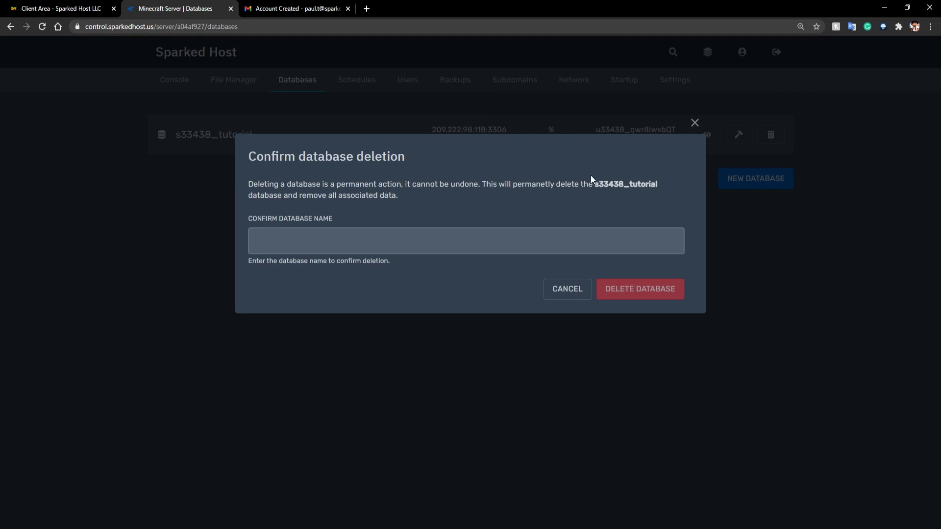
{"action": "left_click_drag", "start_coordinate": [592, 184], "coordinate": [672, 184]}
{"action": "key", "text": "ctrl+c"}
{"action": "left_click", "coordinate": [541, 239]}
{"action": "key", "text": "ctrl+v"}
{"action": "left_click", "coordinate": [640, 288]}
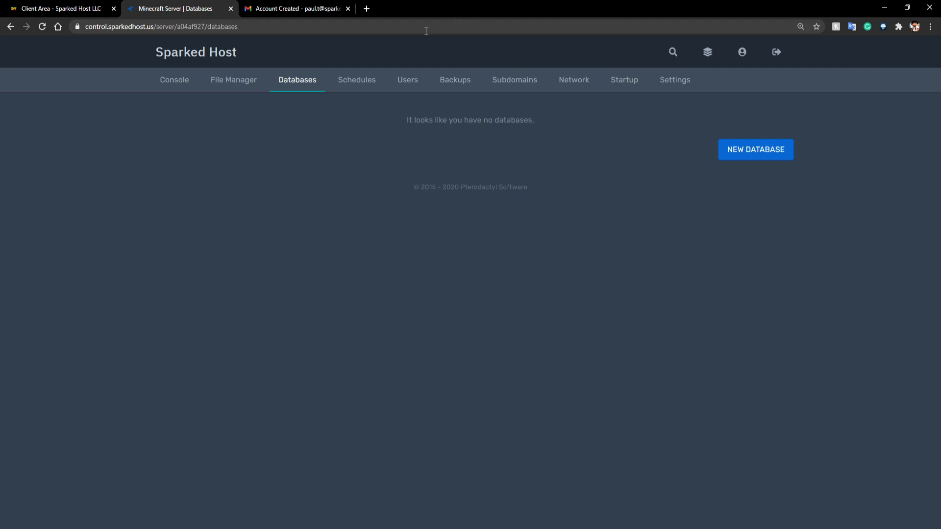
Open and dismiss the new schedule form on the Schedules page.
{"action": "left_click", "coordinate": [357, 80]}
{"action": "left_click", "coordinate": [756, 153]}
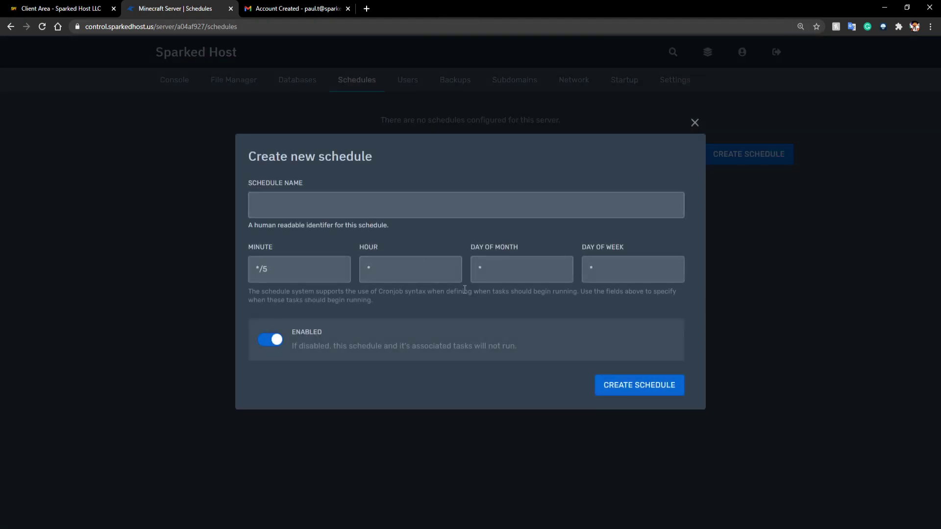
{"action": "left_click", "coordinate": [695, 122]}
Try subuser permissions, toggling all permissions off and on, then dismiss without inviting.
{"action": "left_click", "coordinate": [407, 80]}
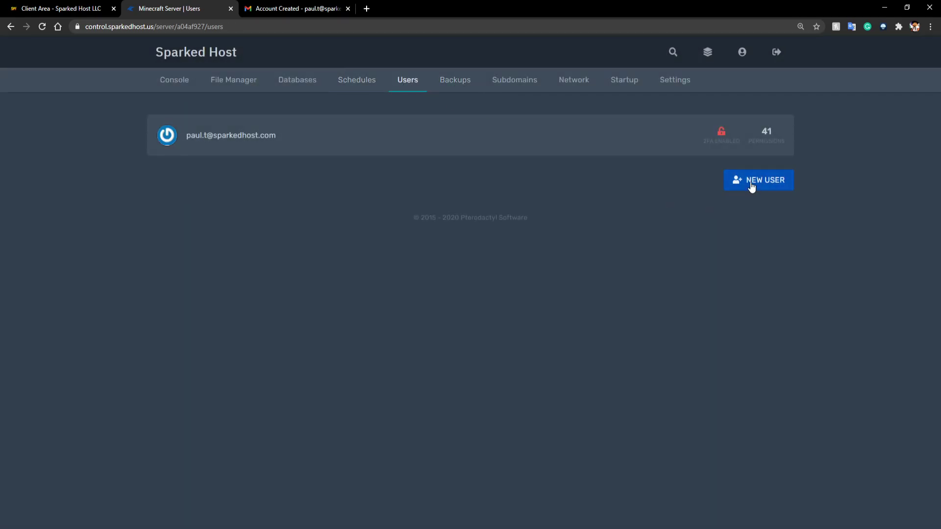
{"action": "left_click", "coordinate": [757, 180]}
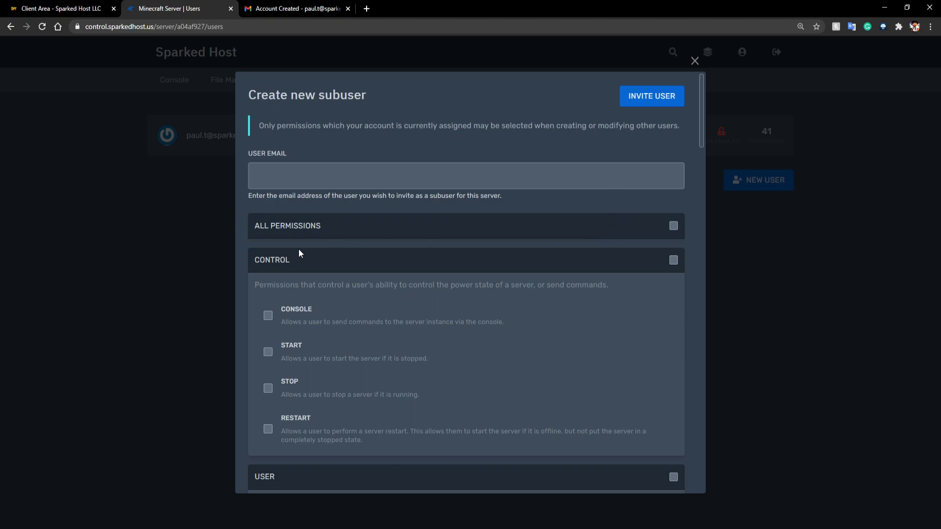
{"action": "left_click", "coordinate": [674, 260]}
{"action": "scroll", "coordinate": [675, 264], "scroll_direction": "down", "scroll_amount": 5}
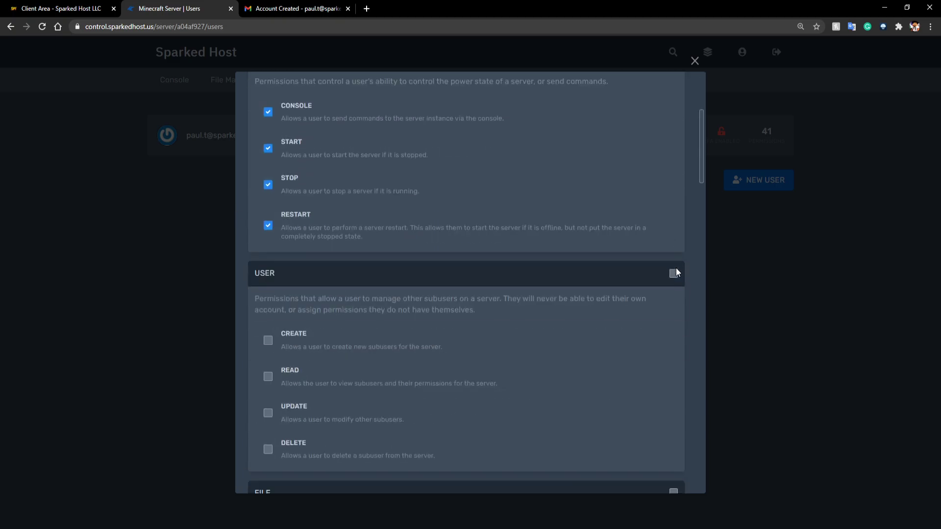
{"action": "left_click", "coordinate": [675, 272]}
{"action": "scroll", "coordinate": [675, 280], "scroll_direction": "down", "scroll_amount": 3}
{"action": "left_click", "coordinate": [675, 289]}
{"action": "scroll", "coordinate": [674, 288], "scroll_direction": "down", "scroll_amount": 2}
{"action": "scroll", "coordinate": [676, 280], "scroll_direction": "up", "scroll_amount": 5}
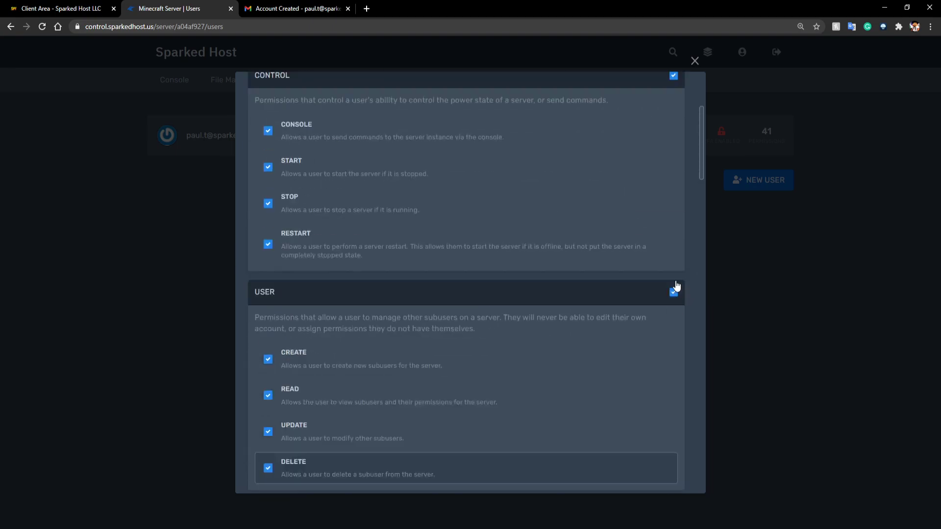
{"action": "scroll", "coordinate": [676, 280], "scroll_direction": "up", "scroll_amount": 5}
{"action": "left_click", "coordinate": [673, 226]}
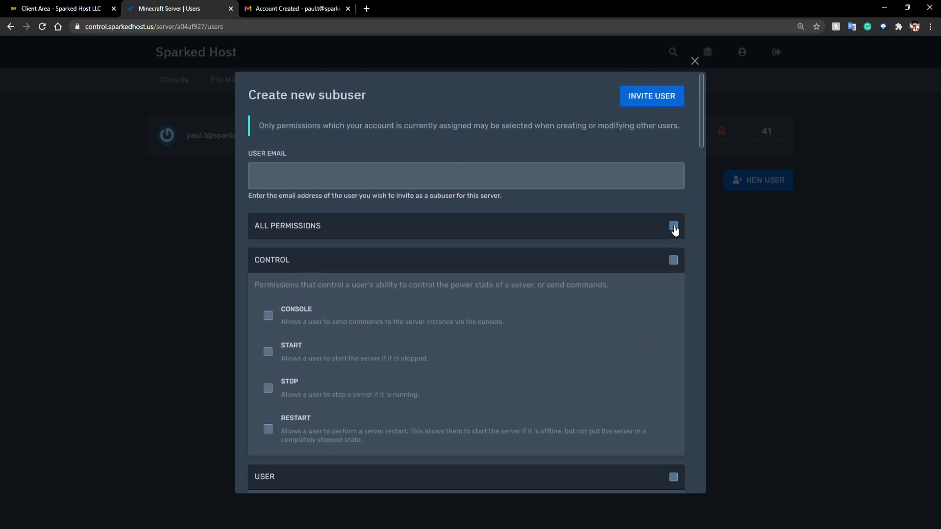
{"action": "left_click", "coordinate": [673, 226]}
{"action": "left_click", "coordinate": [673, 226]}
{"action": "left_click", "coordinate": [842, 274]}
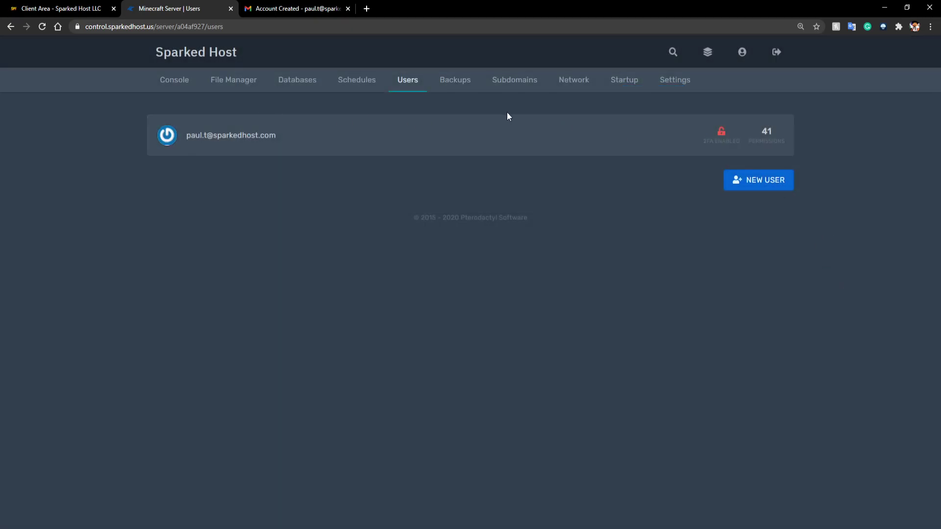
After viewing Backups, create the subdomain awesomeserver on mysrv.us.
{"action": "left_click", "coordinate": [454, 80]}
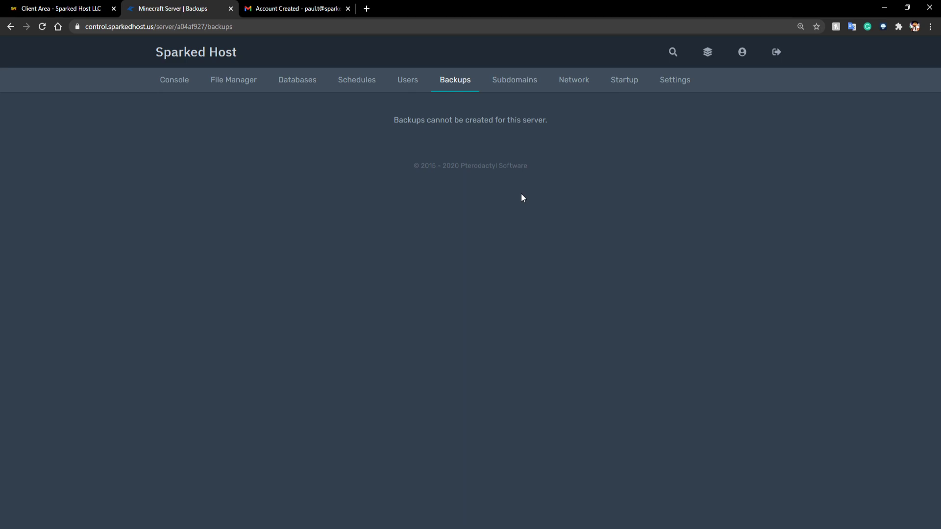
{"action": "left_click", "coordinate": [513, 79]}
{"action": "left_click", "coordinate": [752, 154]}
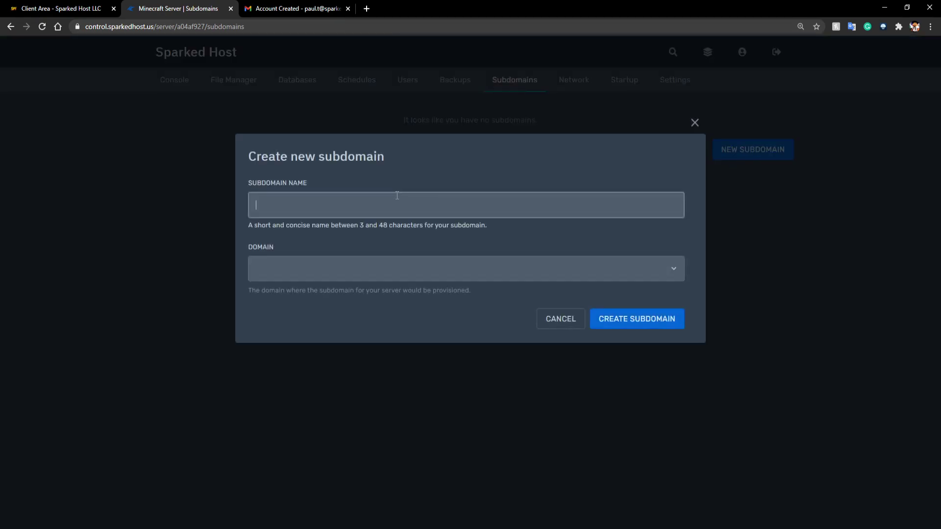
{"action": "left_click", "coordinate": [437, 269]}
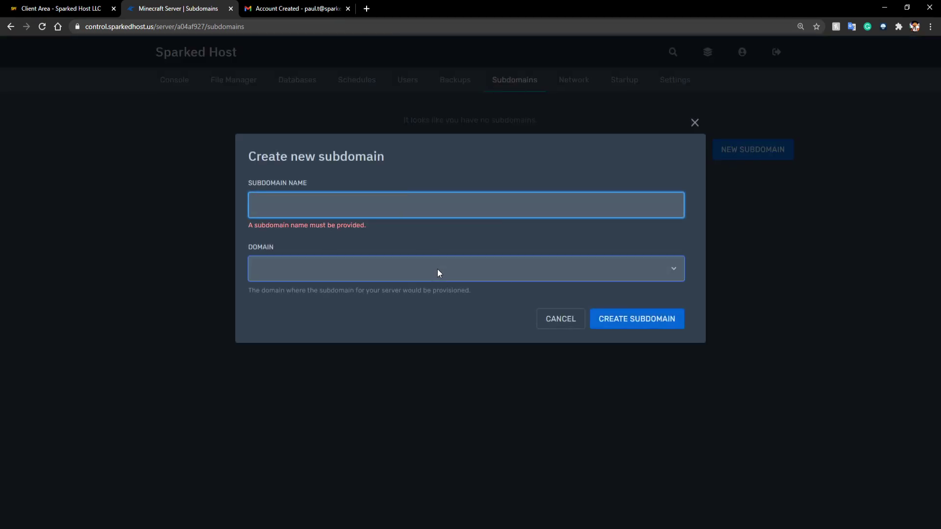
{"action": "left_click", "coordinate": [308, 311]}
{"action": "left_click", "coordinate": [300, 209]}
{"action": "type", "text": "awesomeserver"}
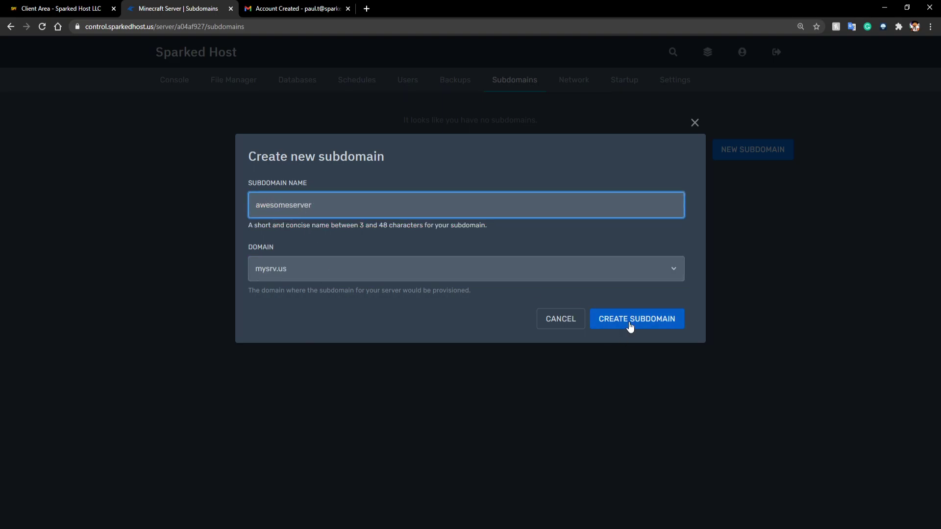
{"action": "left_click", "coordinate": [632, 318]}
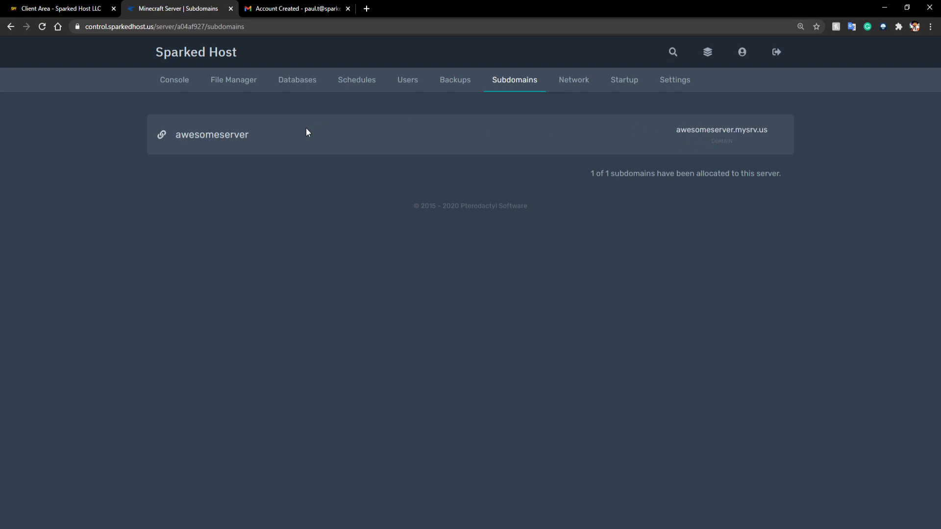
Copy the full address awesomeserver.mysrv.us and the name awesomeserver.
{"action": "left_click", "coordinate": [735, 133]}
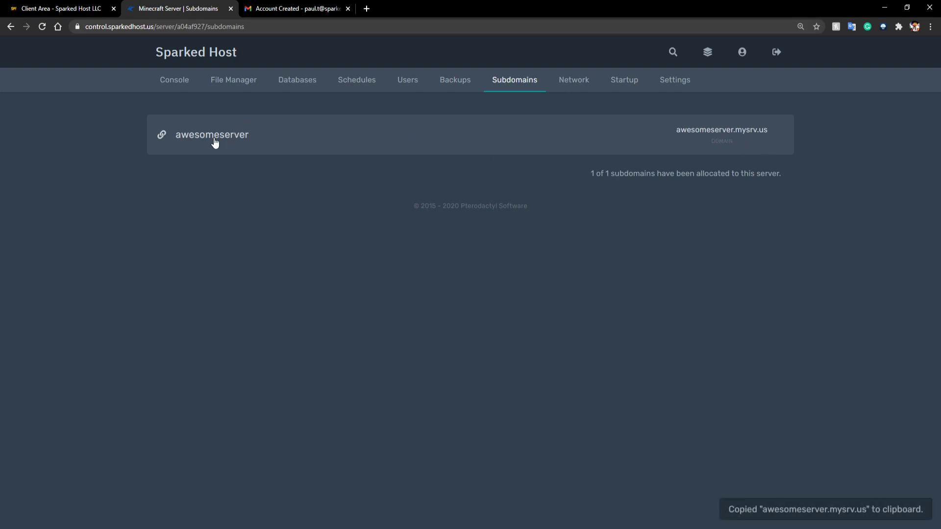
{"action": "left_click", "coordinate": [373, 139]}
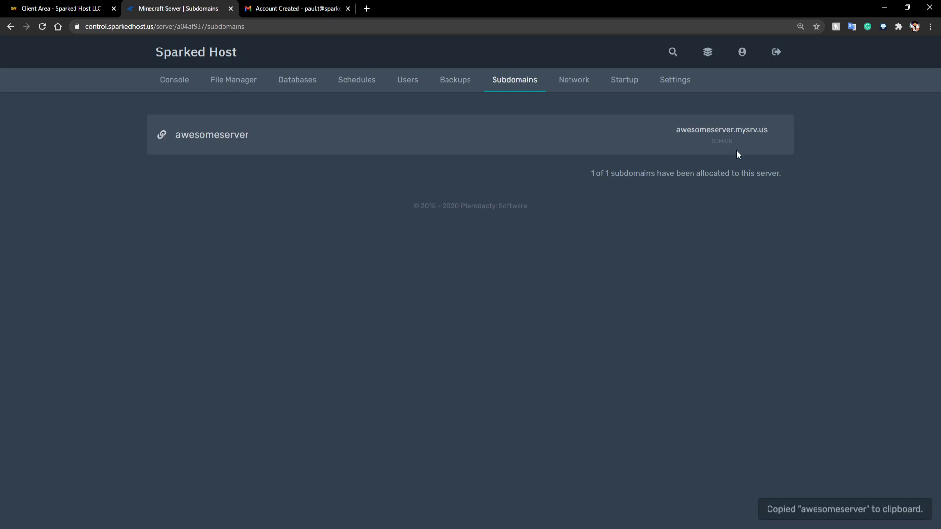
{"action": "left_click", "coordinate": [731, 133]}
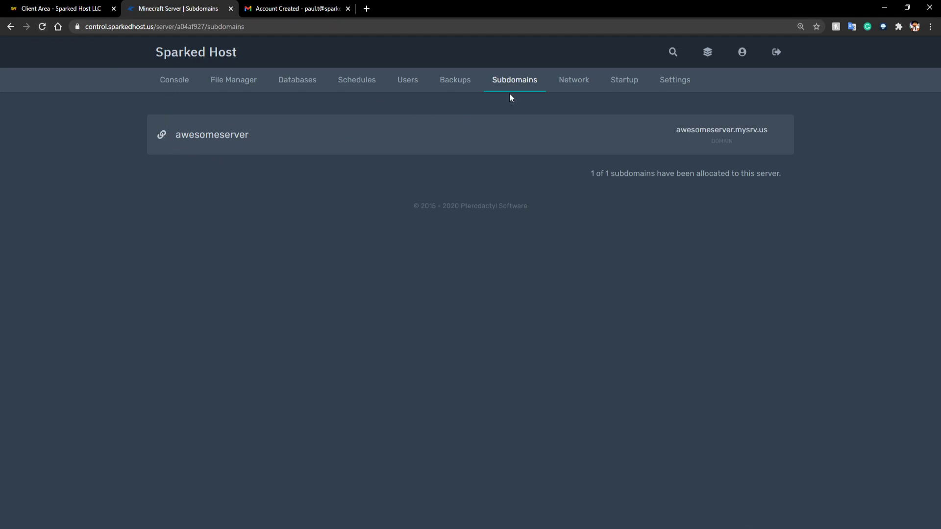
Add two port allocations, 25597 and 25487, on the Network page.
{"action": "left_click", "coordinate": [574, 83]}
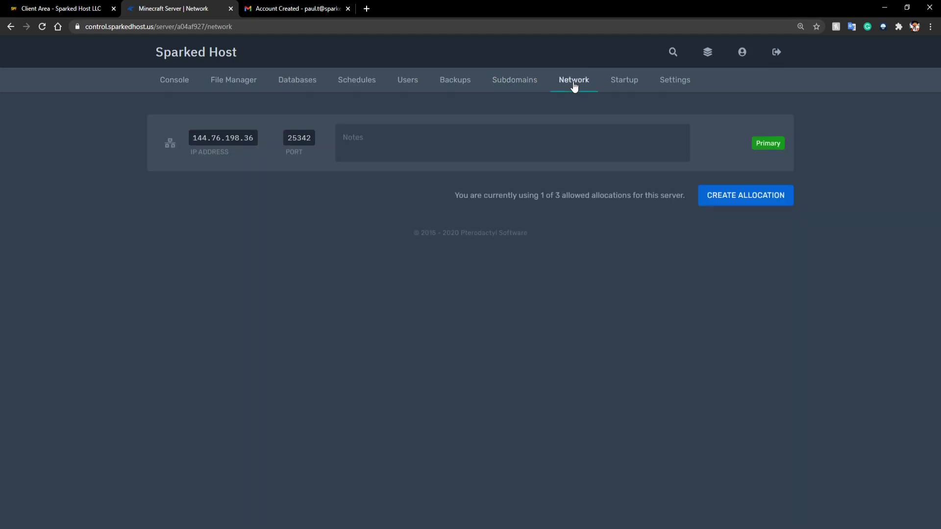
{"action": "left_click", "coordinate": [746, 195]}
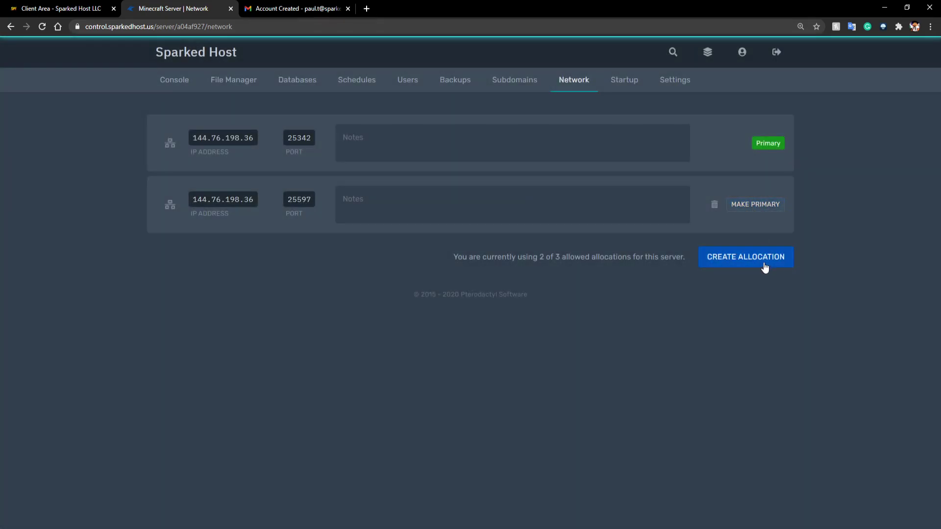
{"action": "left_click", "coordinate": [746, 257]}
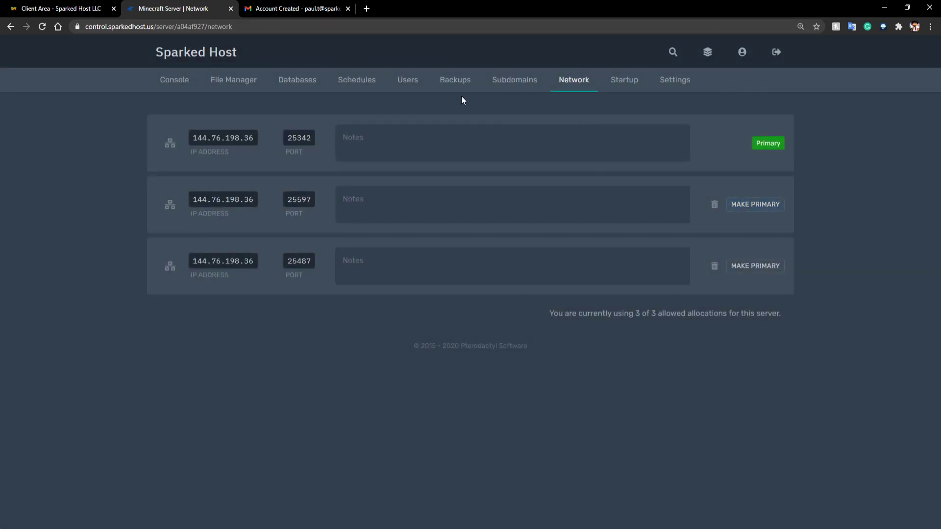
Review the Startup page and select the Docker image quay.io/pterodactyl/core:java-glibc.
{"action": "left_click", "coordinate": [624, 80]}
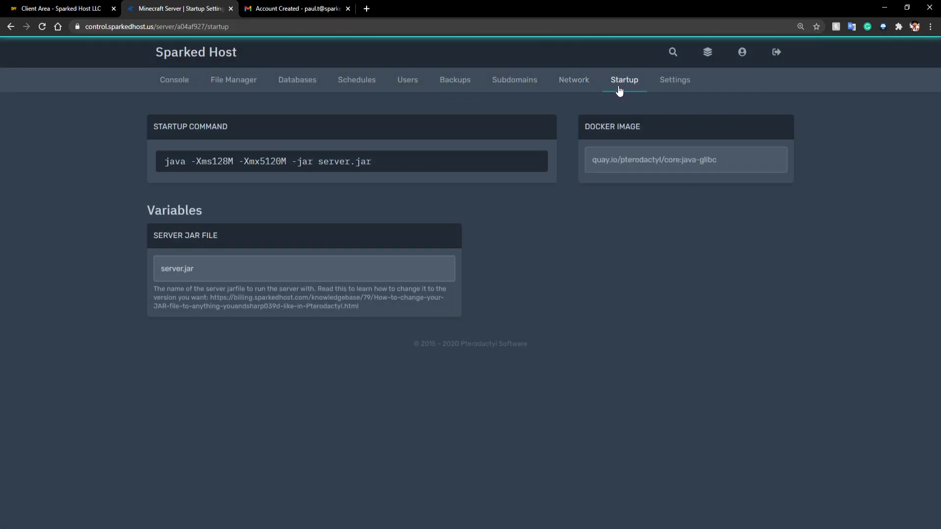
{"action": "left_click", "coordinate": [672, 81]}
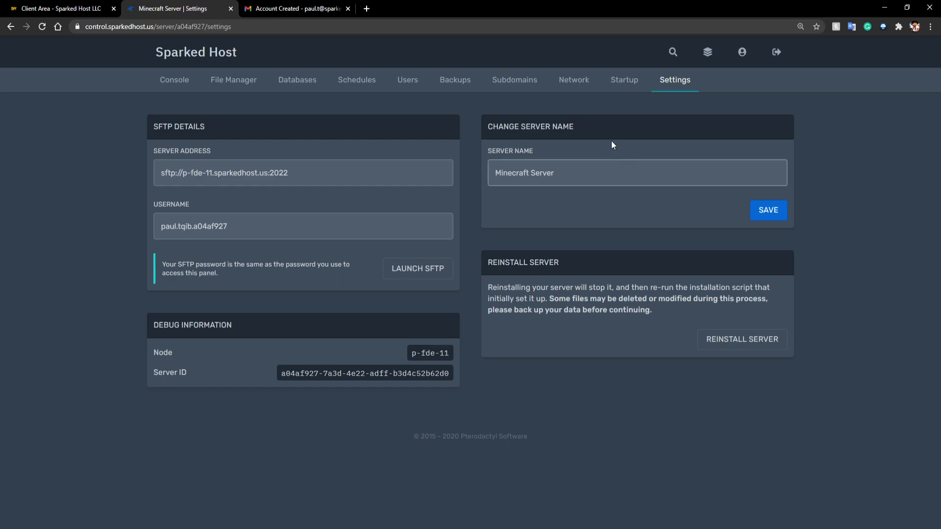
{"action": "left_click", "coordinate": [614, 80]}
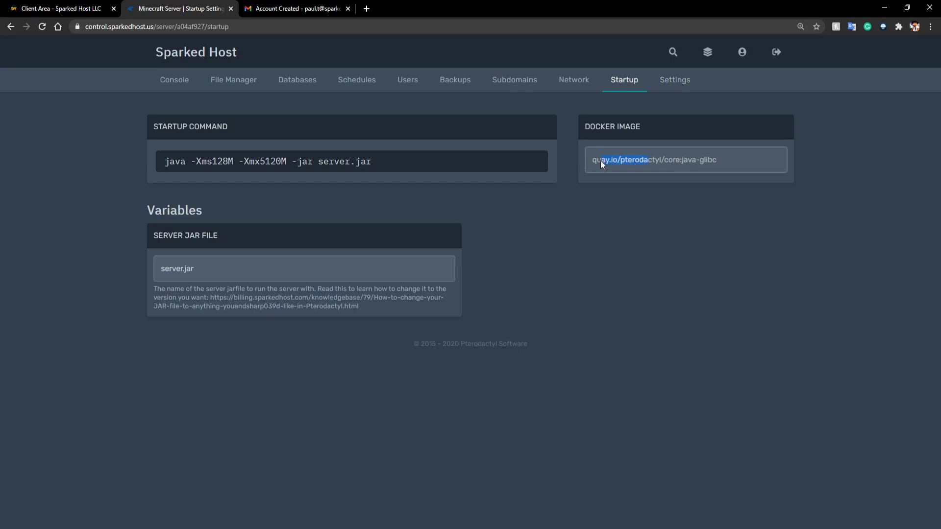
{"action": "left_click", "coordinate": [728, 159]}
{"action": "left_click_drag", "start_coordinate": [720, 160], "coordinate": [585, 156]}
Copy the server ID, then cancel both the Reinstall Server and Launch SFTP prompts.
{"action": "left_click", "coordinate": [674, 79]}
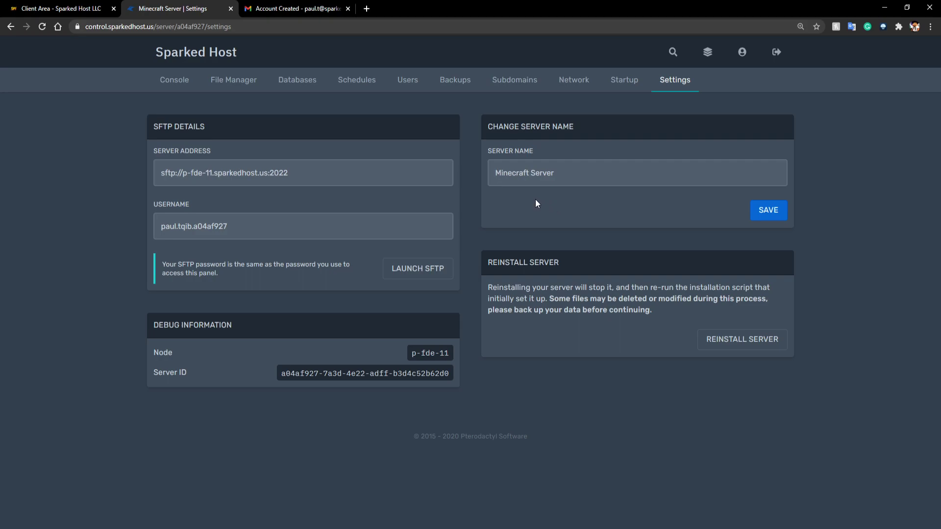
{"action": "left_click", "coordinate": [390, 373]}
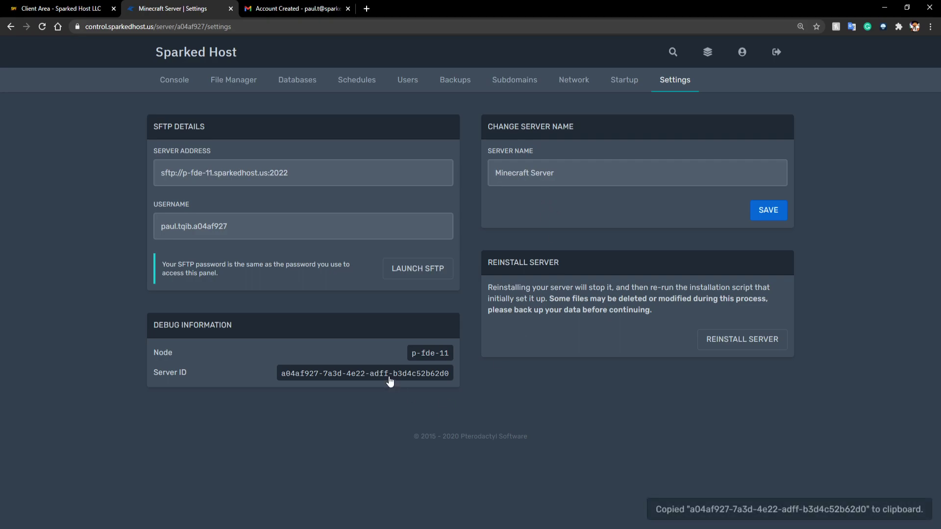
{"action": "left_click", "coordinate": [739, 338]}
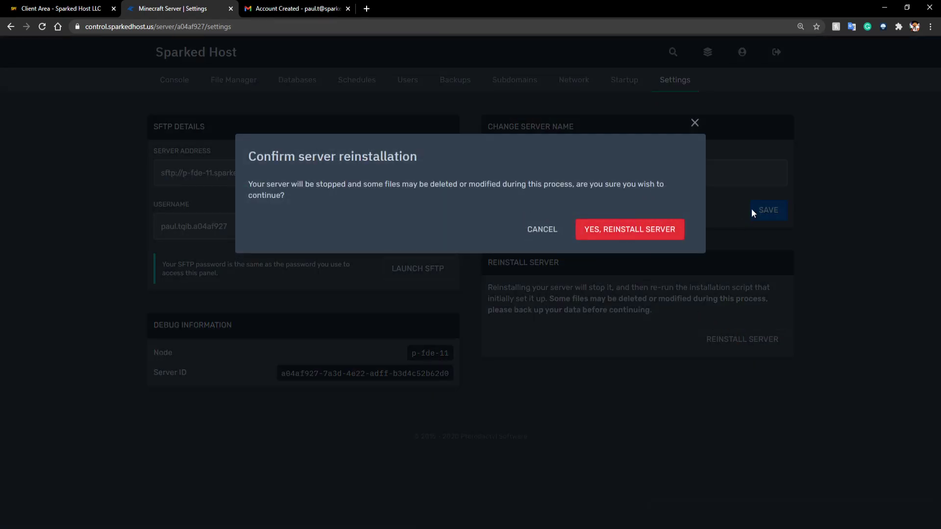
{"action": "left_click", "coordinate": [693, 123]}
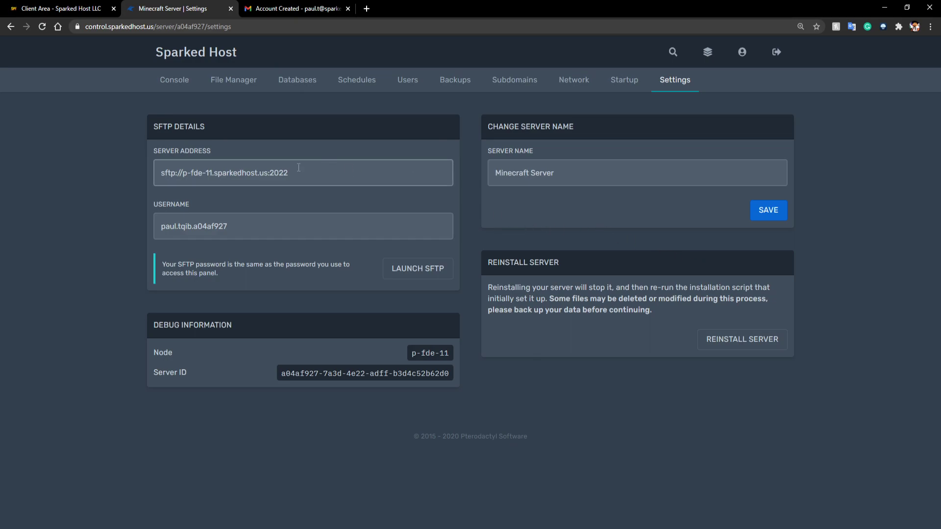
{"action": "left_click", "coordinate": [416, 269]}
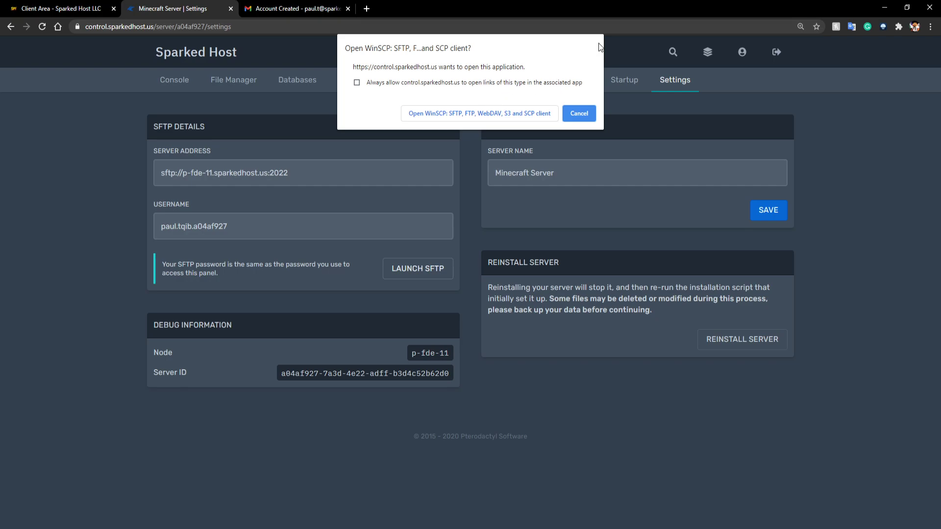
{"action": "left_click", "coordinate": [579, 114]}
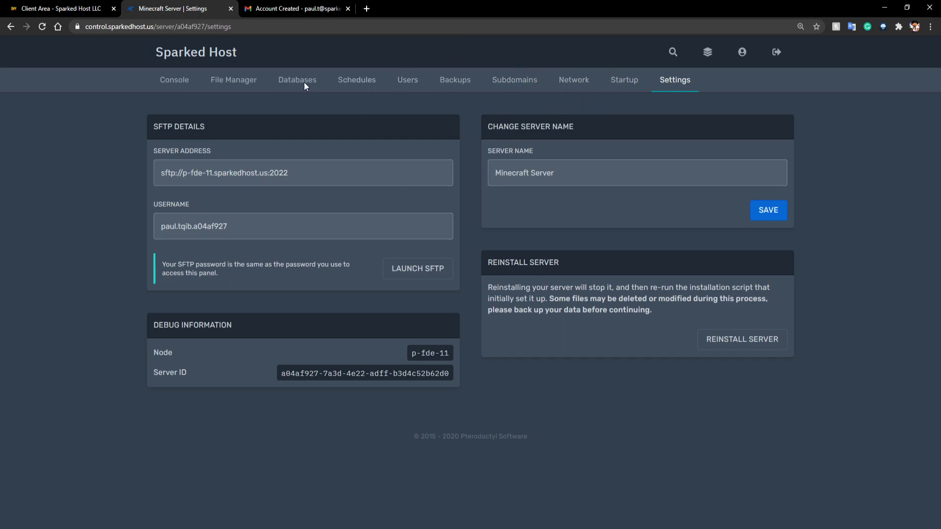
Upload a file into the server's File Manager by dragging it in.
{"action": "left_click", "coordinate": [179, 85]}
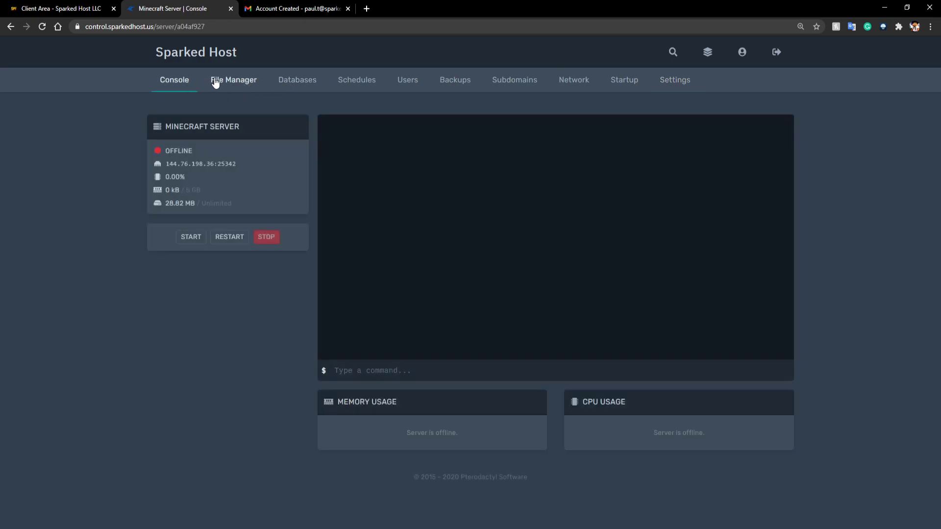
{"action": "left_click", "coordinate": [215, 81]}
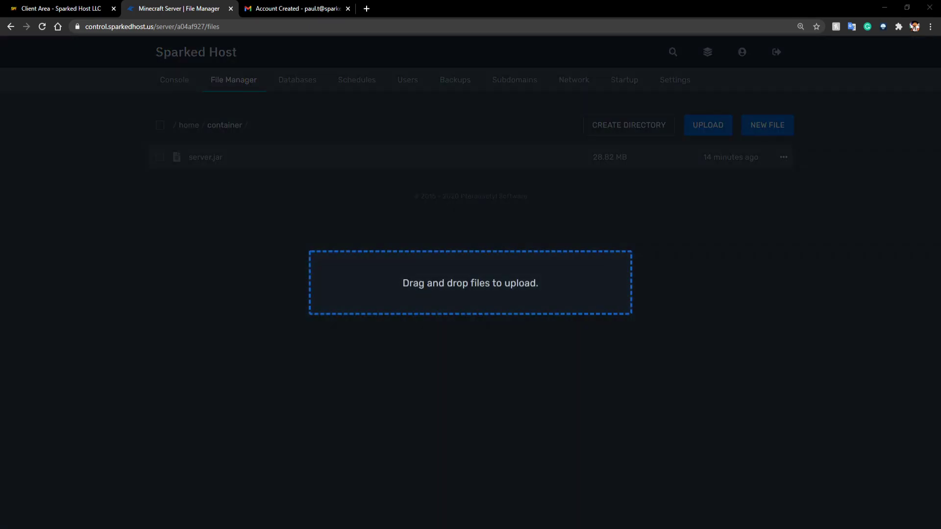
{"action": "left_click_drag", "start_coordinate": [333, 515], "coordinate": [333, 168]}
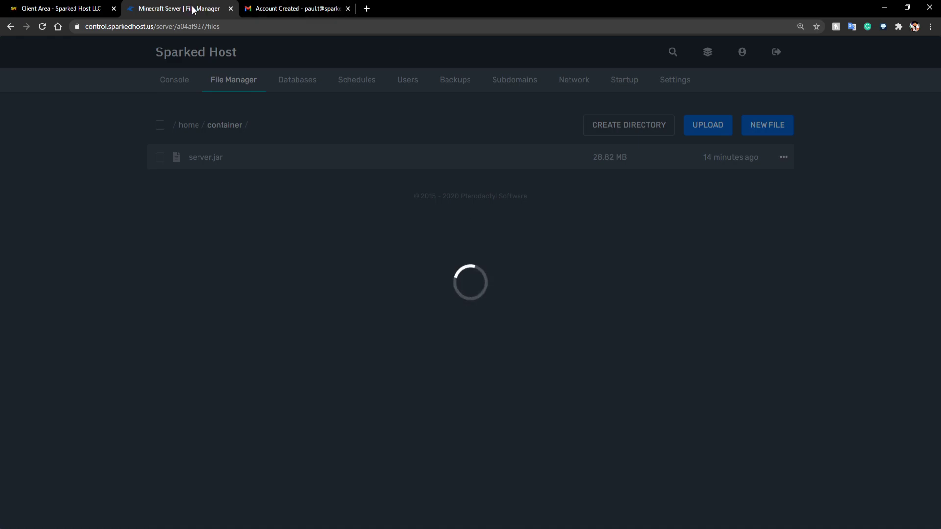
Duplicate the panel tab and show the offline server console in the copy.
{"action": "key", "text": "alt+shift+d"}
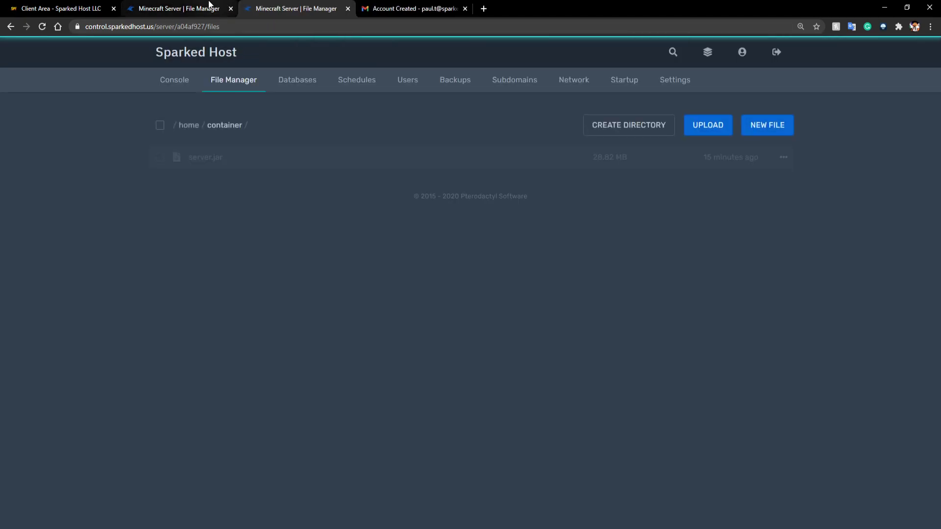
{"action": "left_click", "coordinate": [174, 80]}
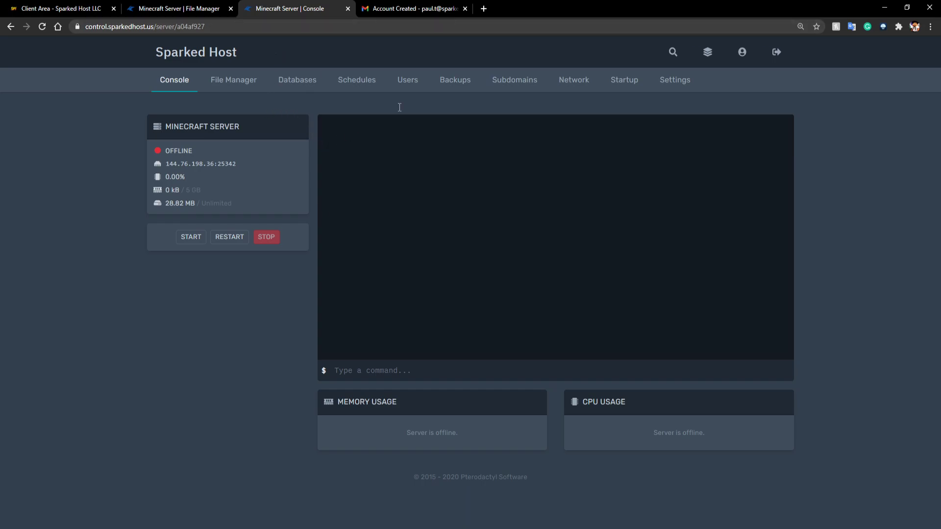
Start two-factor authentication setup in the account settings, then cancel it.
{"action": "left_click", "coordinate": [742, 51]}
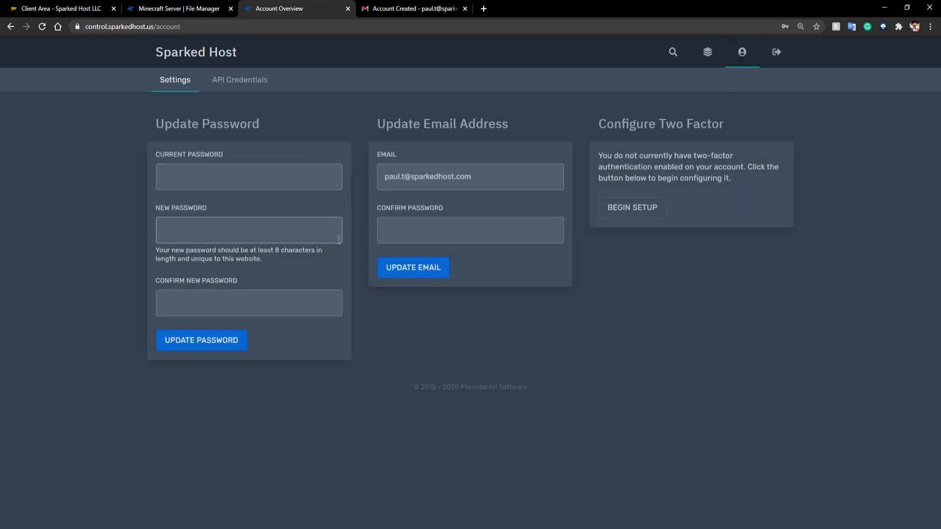
{"action": "left_click", "coordinate": [650, 212]}
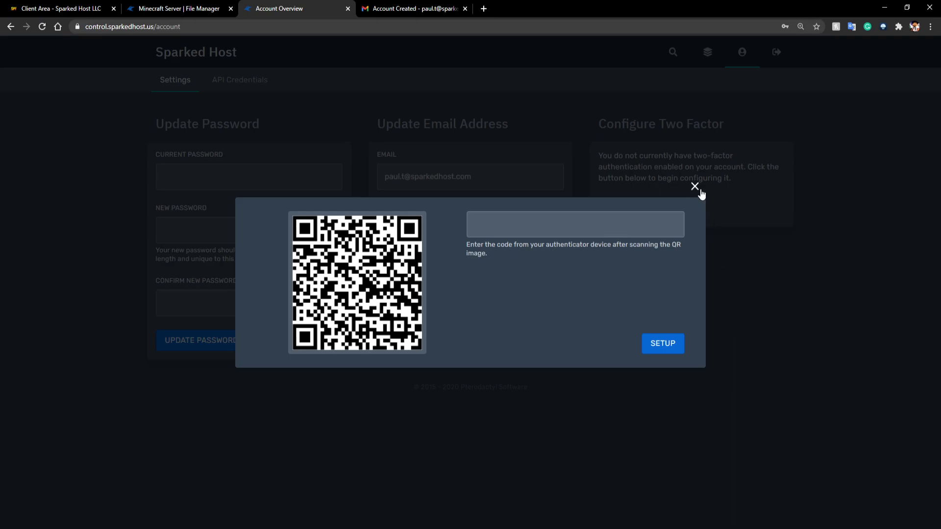
{"action": "left_click", "coordinate": [696, 186]}
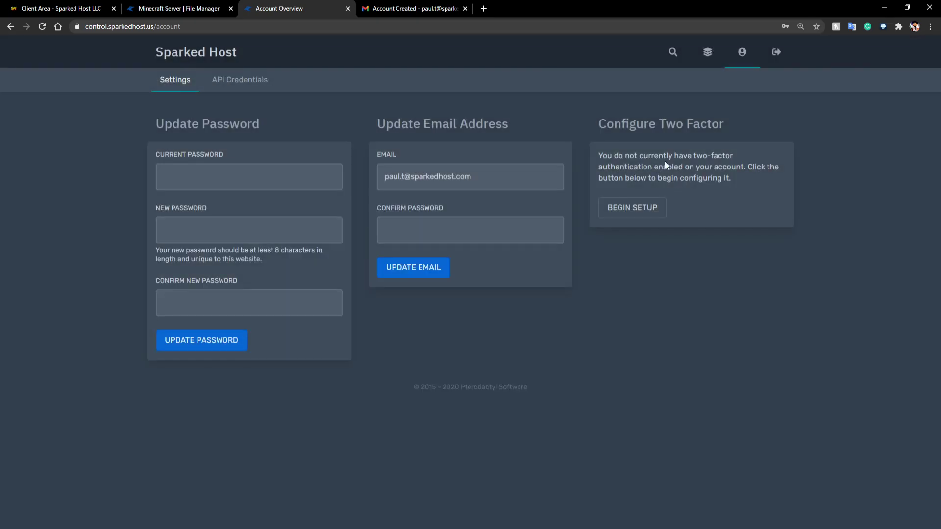
Glance at the server list and panel search, then return to the file list tab.
{"action": "left_click", "coordinate": [707, 51]}
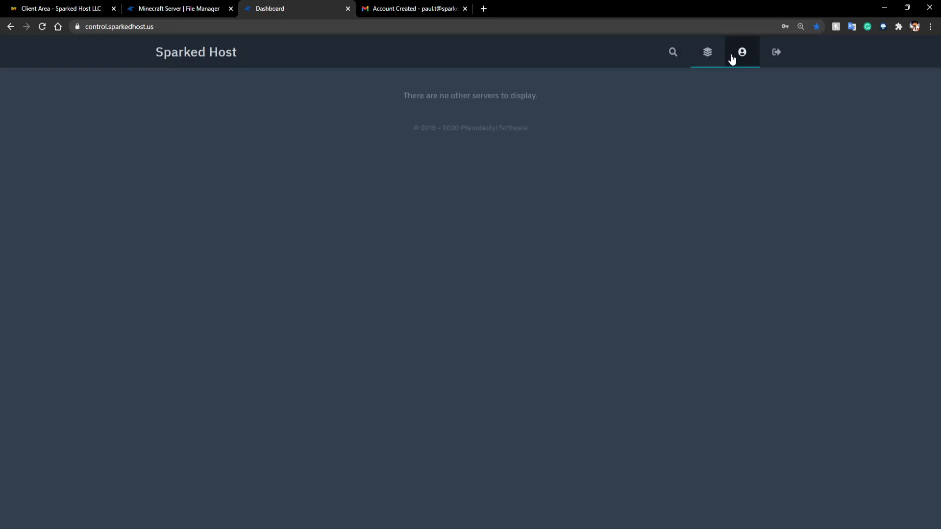
{"action": "left_click", "coordinate": [741, 52]}
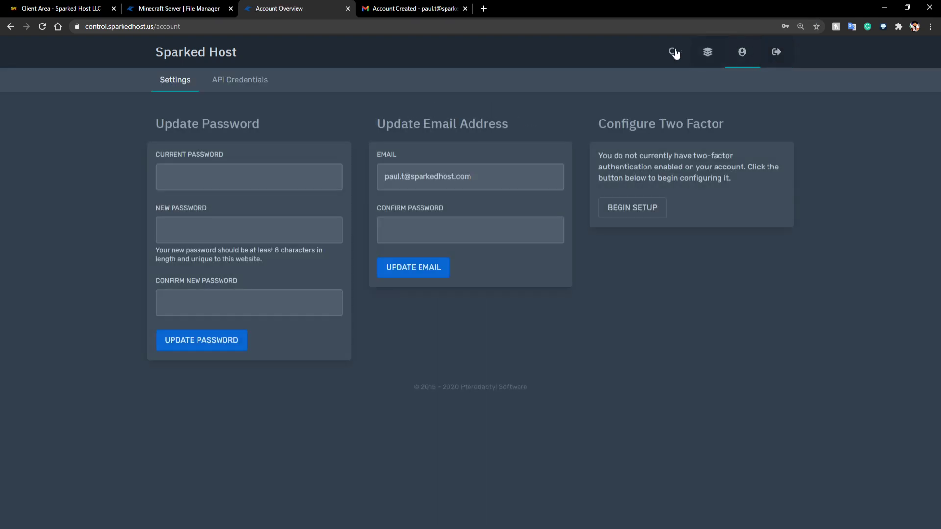
{"action": "left_click", "coordinate": [673, 51]}
{"action": "left_click", "coordinate": [607, 60]}
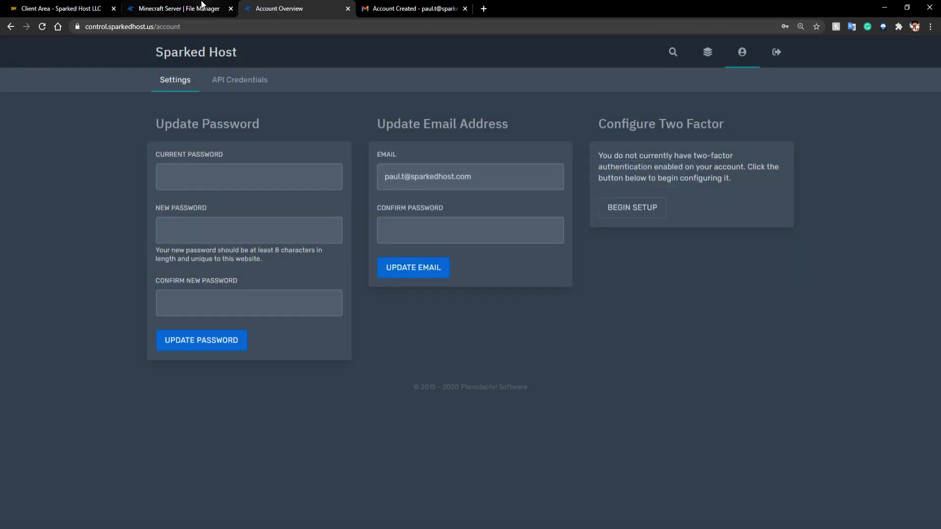
{"action": "left_click", "coordinate": [178, 8]}
Copy the name spigot-1.16.4.jar into the Startup page's Server Jar File field.
{"action": "left_click_drag", "start_coordinate": [253, 182], "coordinate": [188, 184]}
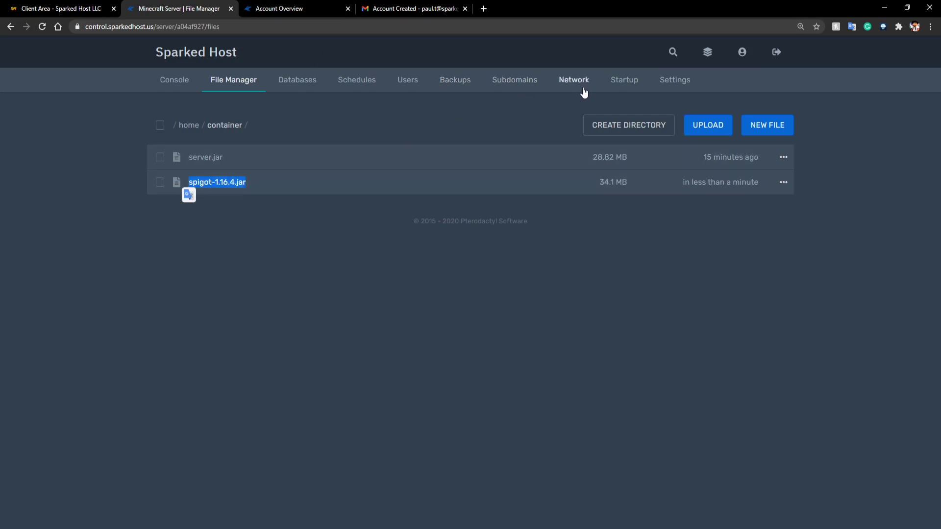
{"action": "left_click", "coordinate": [624, 80]}
{"action": "left_click", "coordinate": [223, 268]}
{"action": "key", "text": "ctrl+a"}
{"action": "key", "text": "ctrl+v"}
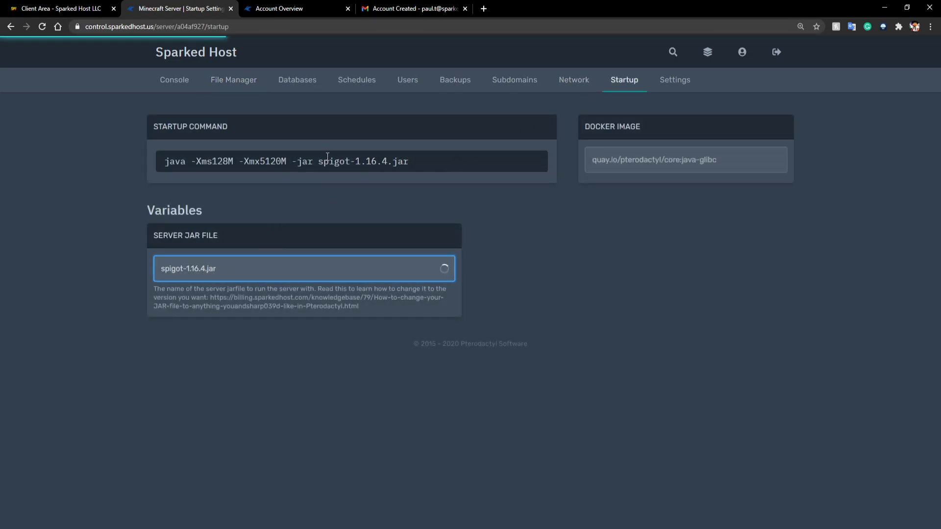
Start the server from the console and accept the Minecraft EULA.
{"action": "left_click", "coordinate": [175, 80]}
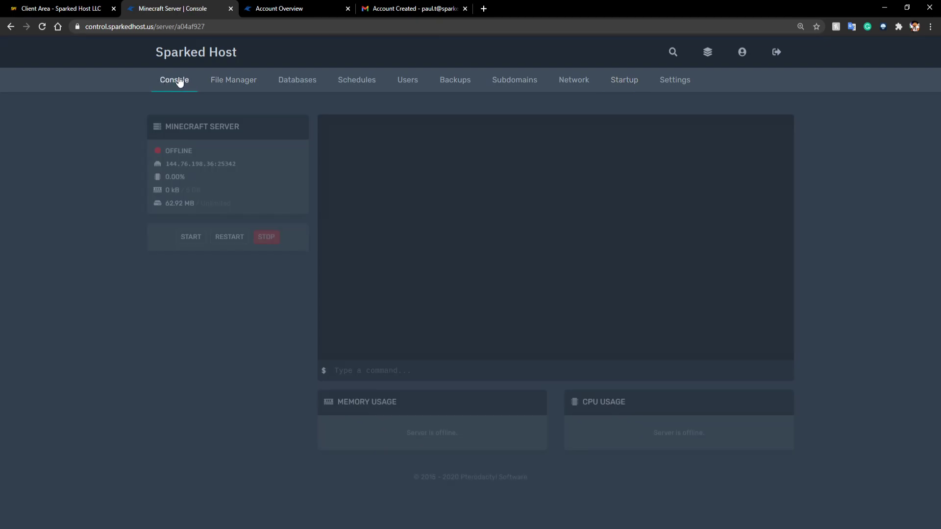
{"action": "left_click", "coordinate": [191, 237]}
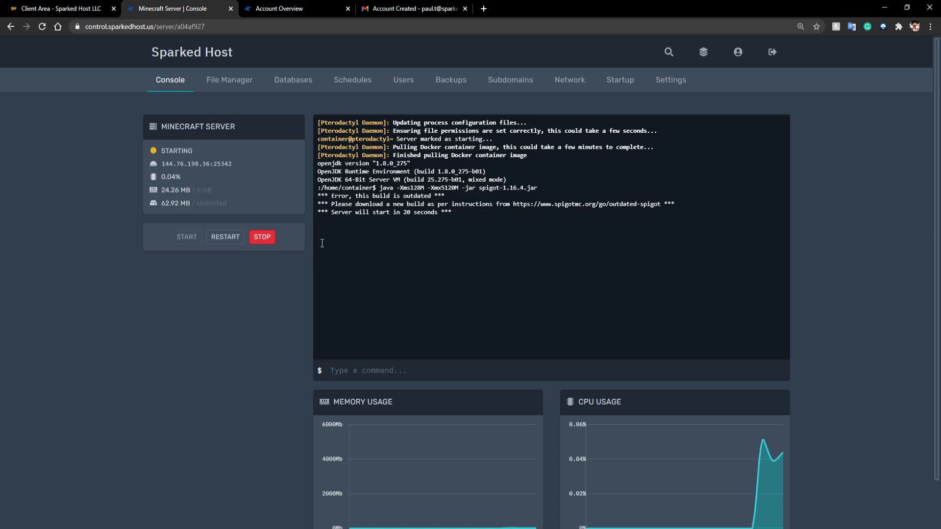
{"action": "scroll", "coordinate": [308, 240], "scroll_direction": "down", "scroll_amount": 1}
{"action": "scroll", "coordinate": [286, 236], "scroll_direction": "down", "scroll_amount": 1}
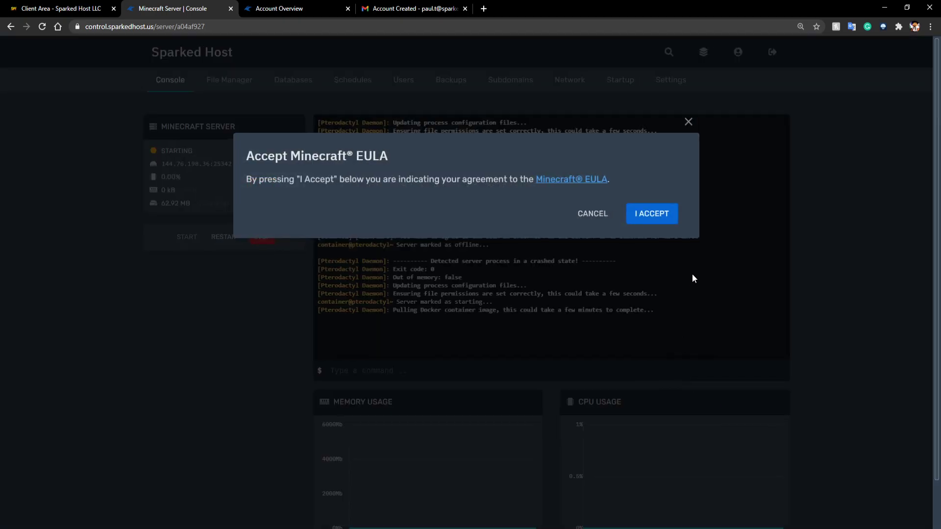
{"action": "left_click", "coordinate": [659, 209]}
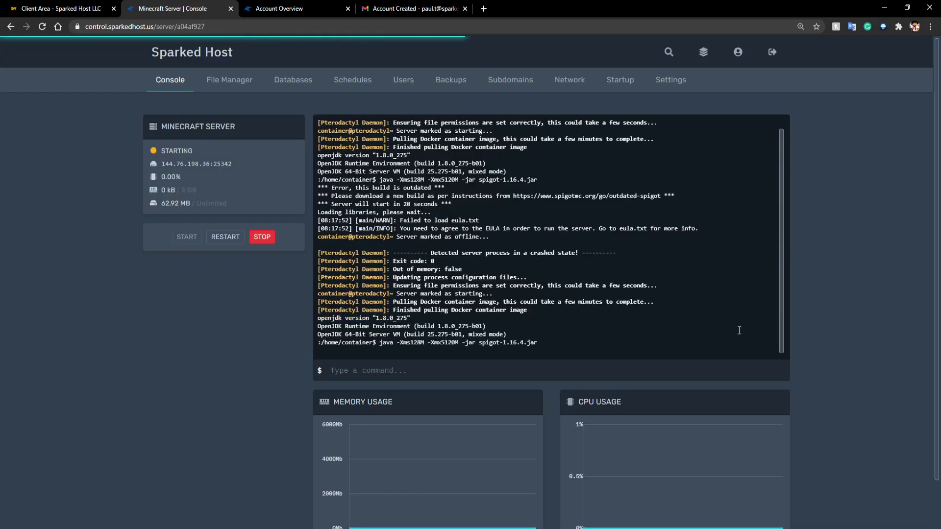
{"action": "scroll", "coordinate": [738, 324], "scroll_direction": "down", "scroll_amount": 1}
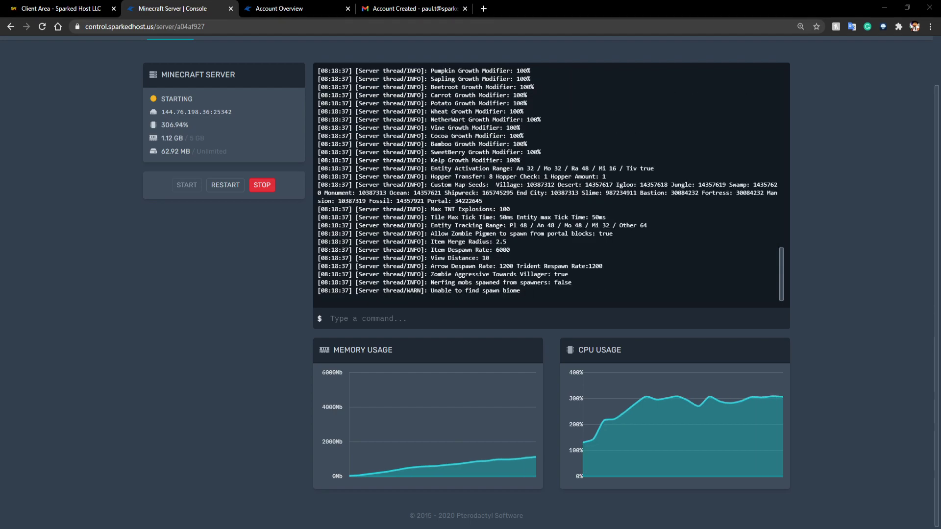
{"action": "scroll", "coordinate": [145, 321], "scroll_direction": "up", "scroll_amount": 2}
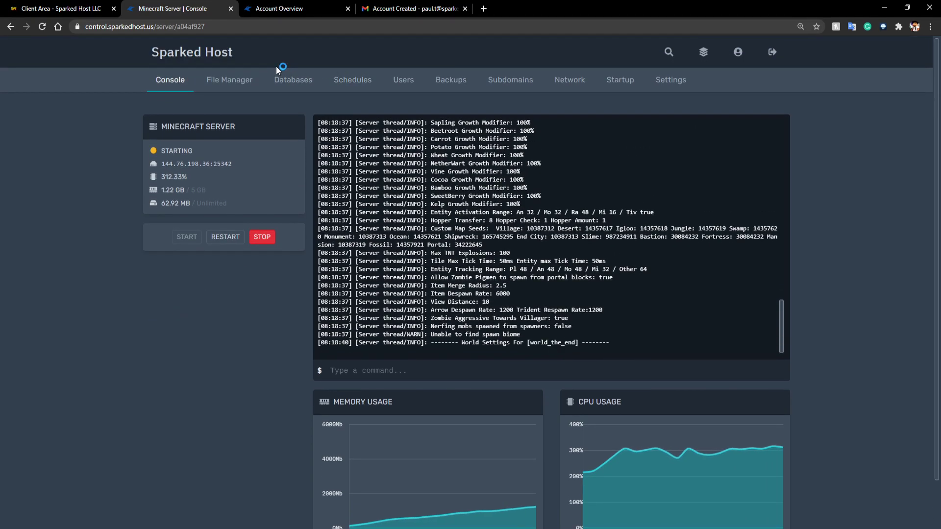
Review server.properties in the File Manager without saving, then return to the console.
{"action": "left_click", "coordinate": [229, 79]}
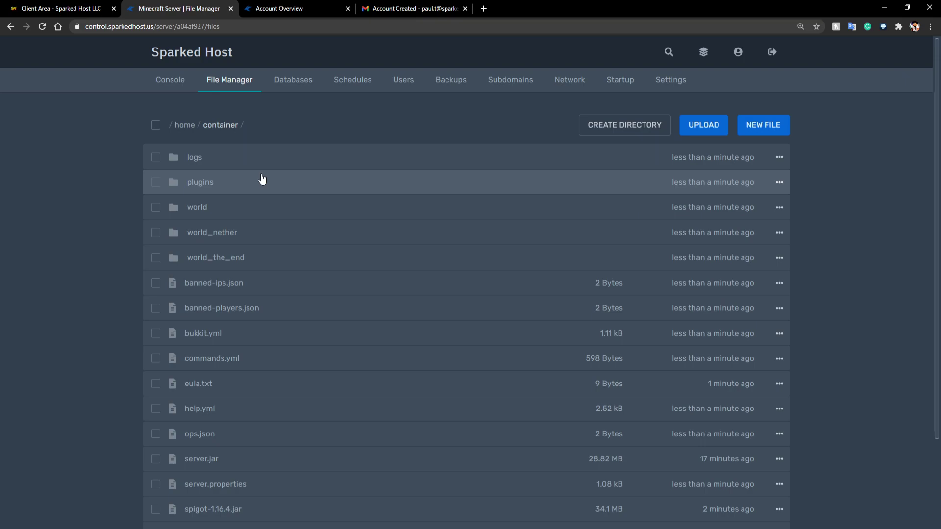
{"action": "left_click", "coordinate": [255, 154]}
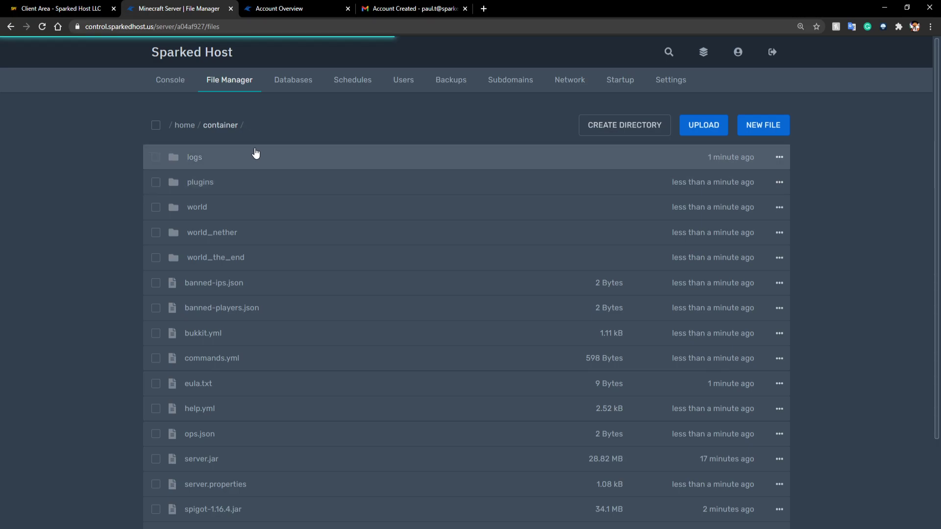
{"action": "scroll", "coordinate": [255, 294], "scroll_direction": "down", "scroll_amount": 3}
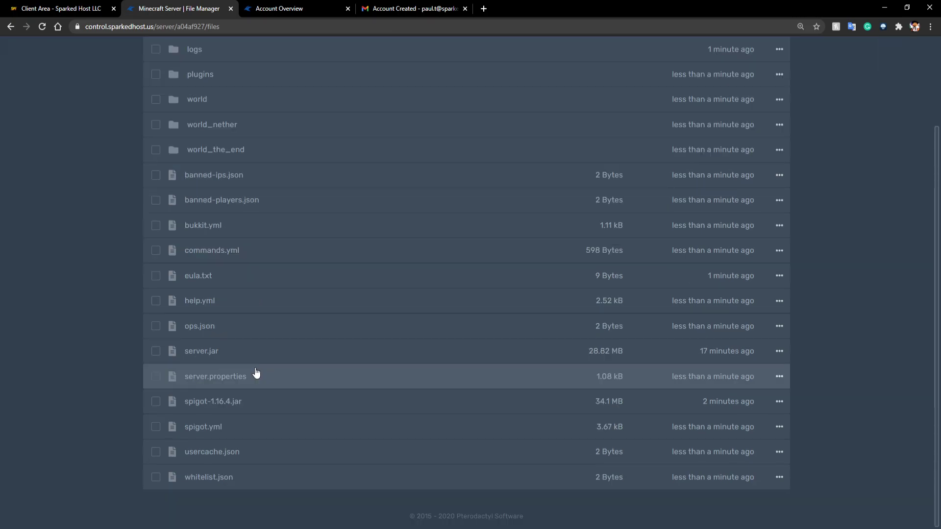
{"action": "left_click", "coordinate": [256, 374]}
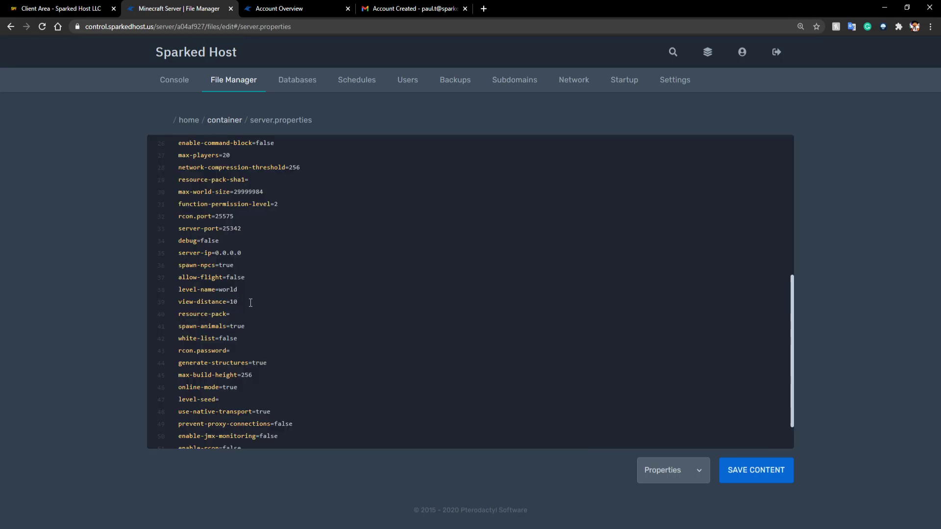
{"action": "scroll", "coordinate": [272, 287], "scroll_direction": "up", "scroll_amount": 8}
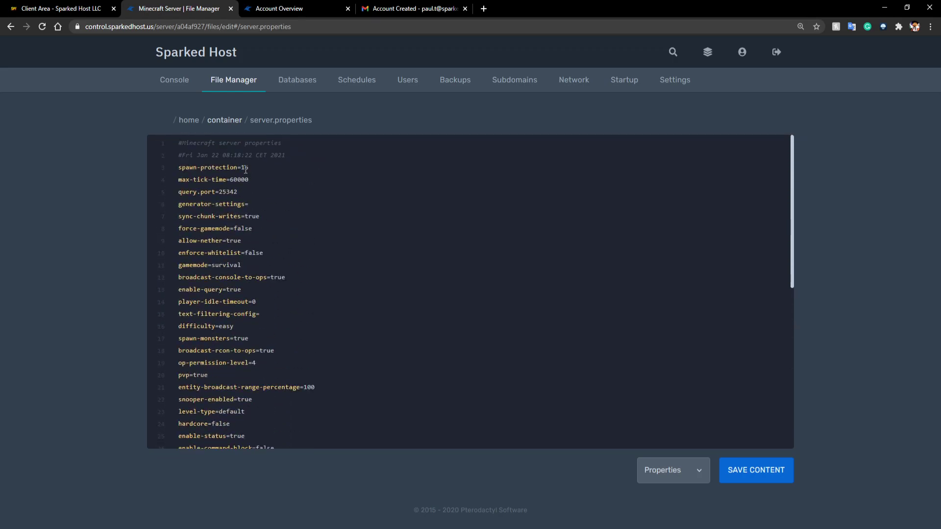
{"action": "scroll", "coordinate": [295, 240], "scroll_direction": "down", "scroll_amount": 10}
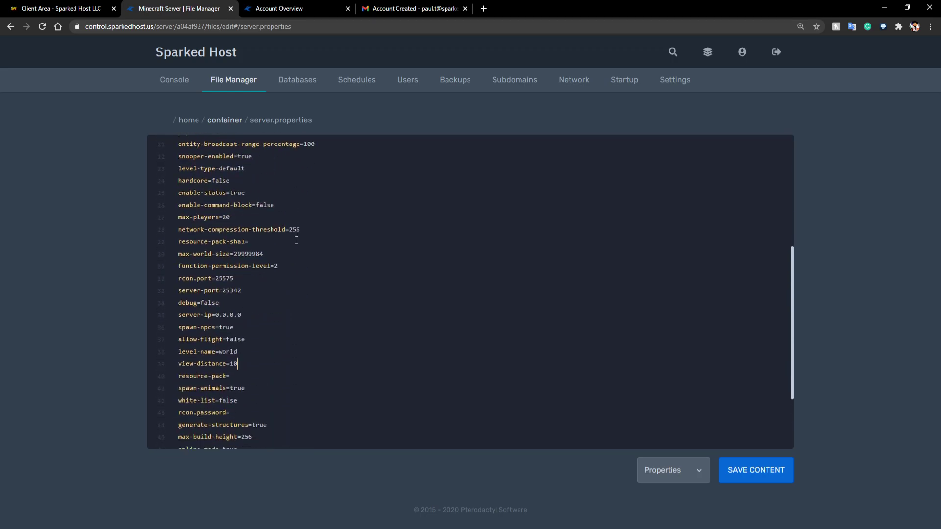
{"action": "left_click", "coordinate": [174, 80]}
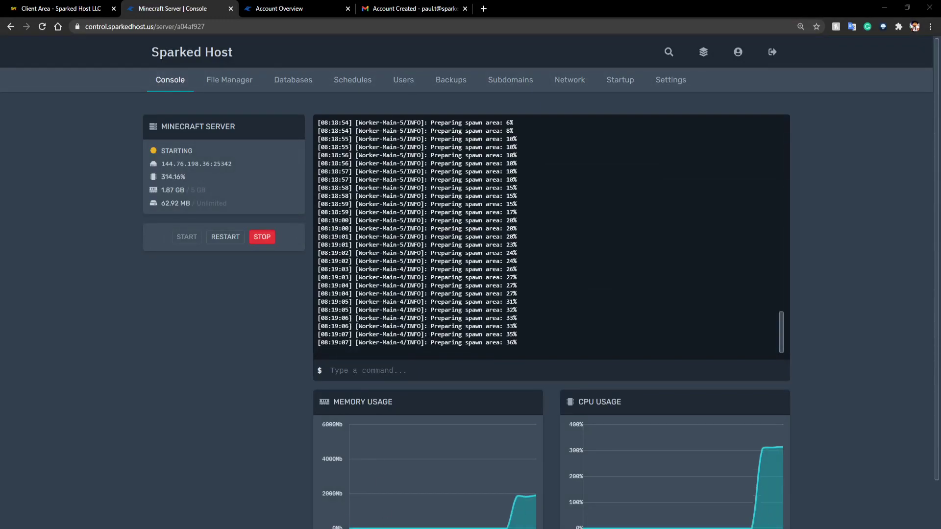
Copy the server address 144.76.198.36:25342 from the console.
{"action": "left_click", "coordinate": [196, 163]}
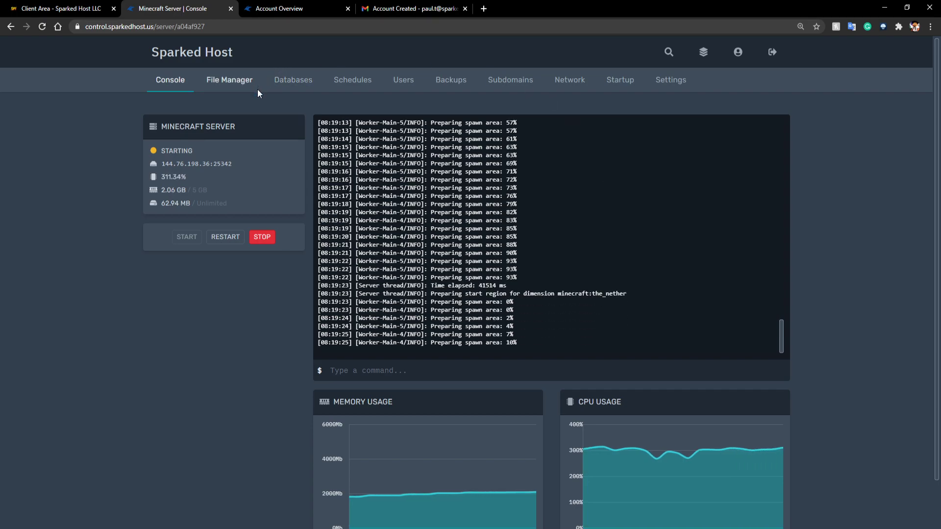
Open server.properties in the editor from a new File Manager tab.
{"action": "middle_click", "coordinate": [229, 80]}
{"action": "left_click", "coordinate": [296, 8]}
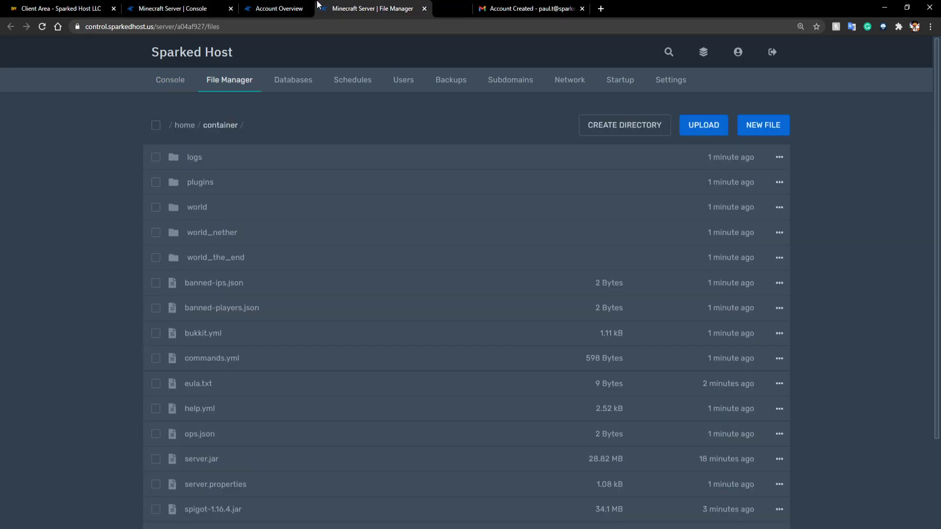
{"action": "scroll", "coordinate": [237, 295], "scroll_direction": "down", "scroll_amount": 2}
{"action": "scroll", "coordinate": [237, 295], "scroll_direction": "down", "scroll_amount": 1}
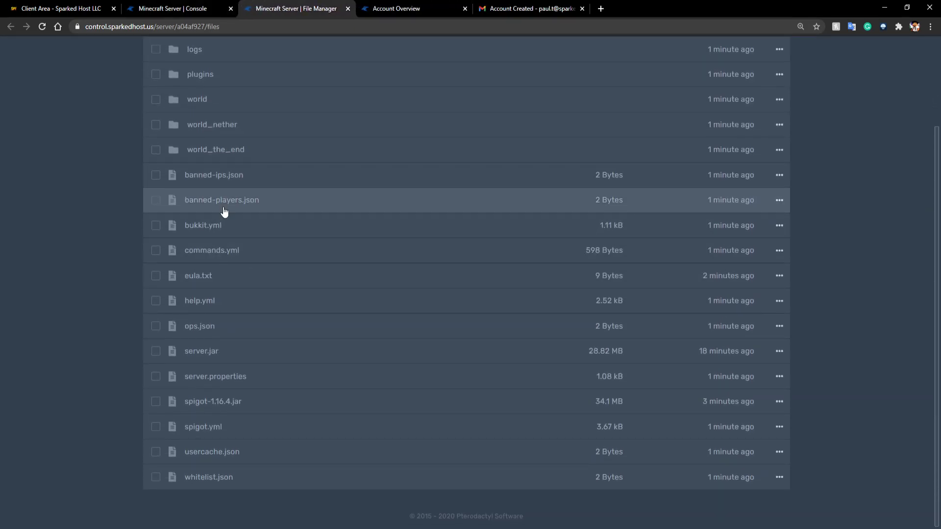
{"action": "left_click", "coordinate": [235, 376]}
{"action": "scroll", "coordinate": [283, 282], "scroll_direction": "down", "scroll_amount": 3}
{"action": "scroll", "coordinate": [283, 281], "scroll_direction": "down", "scroll_amount": 3}
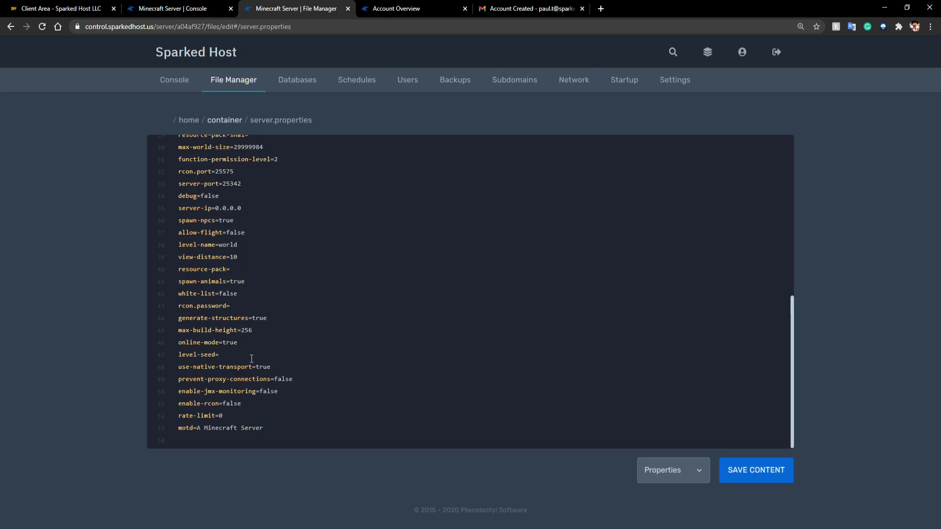
Review the online-mode, level-seed, motd, level-name and rcon.port (25575) settings.
{"action": "double_click", "coordinate": [230, 343]}
{"action": "left_click", "coordinate": [271, 345]}
{"action": "left_click", "coordinate": [245, 356]}
{"action": "left_click_drag", "start_coordinate": [182, 428], "coordinate": [273, 429]}
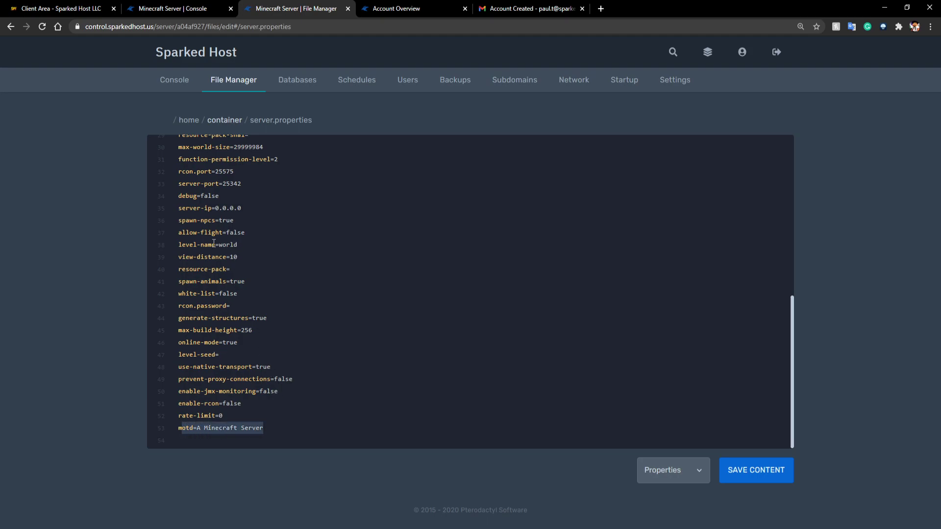
{"action": "left_click_drag", "start_coordinate": [220, 245], "coordinate": [248, 245]}
{"action": "scroll", "coordinate": [250, 252], "scroll_direction": "up", "scroll_amount": 1}
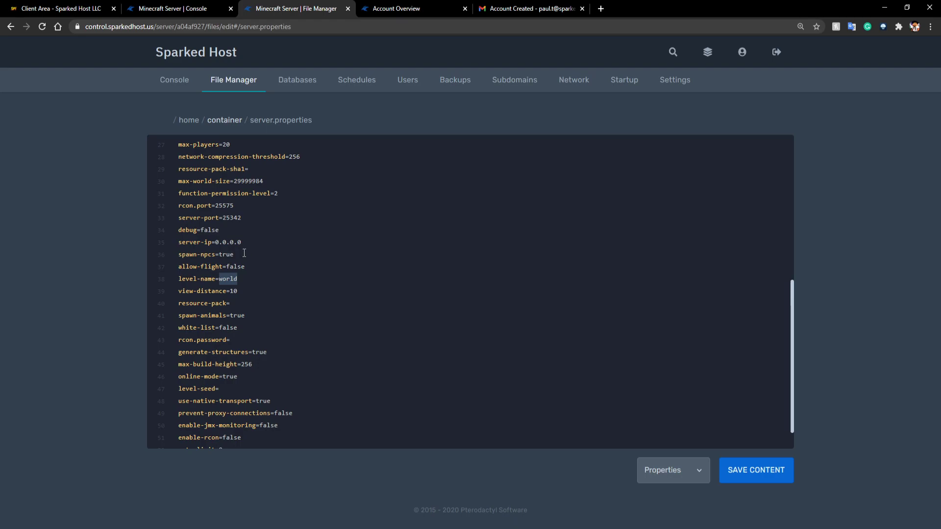
{"action": "left_click", "coordinate": [242, 279]}
{"action": "scroll", "coordinate": [268, 290], "scroll_direction": "up", "scroll_amount": 3}
{"action": "scroll", "coordinate": [268, 290], "scroll_direction": "up", "scroll_amount": 3}
{"action": "scroll", "coordinate": [268, 290], "scroll_direction": "up", "scroll_amount": 3}
{"action": "scroll", "coordinate": [268, 289], "scroll_direction": "up", "scroll_amount": 2}
{"action": "double_click", "coordinate": [224, 341]}
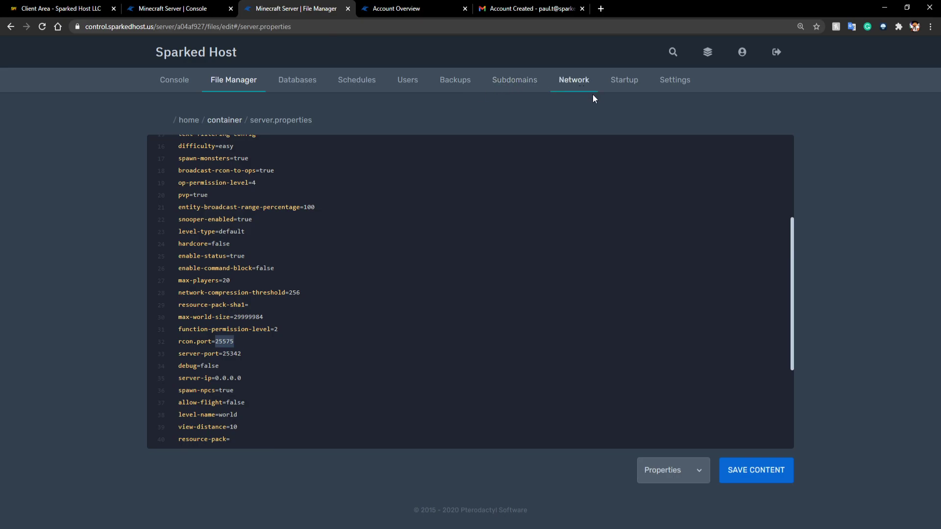
View the network allocations page in another tab, then return to the editor.
{"action": "middle_click", "coordinate": [581, 88]}
{"action": "left_click", "coordinate": [408, 8]}
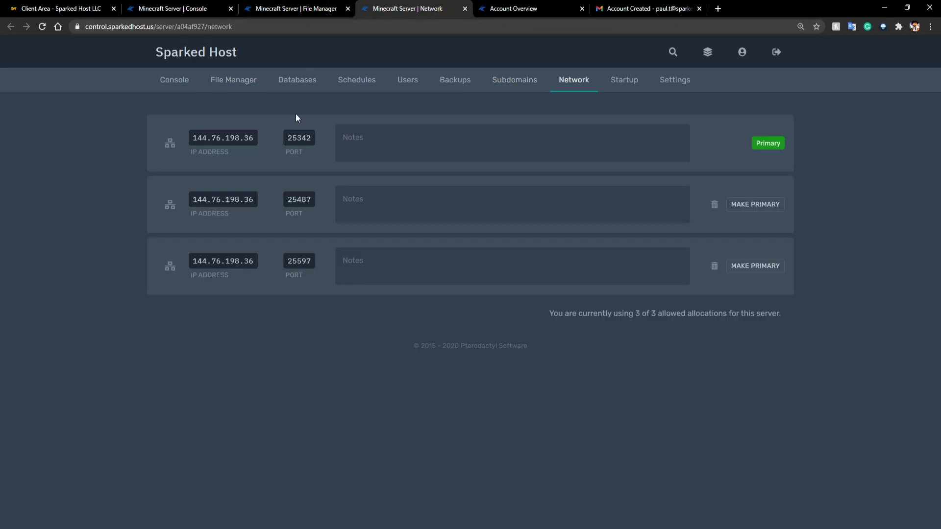
{"action": "left_click", "coordinate": [297, 9]}
{"action": "scroll", "coordinate": [329, 336], "scroll_direction": "up", "scroll_amount": 3}
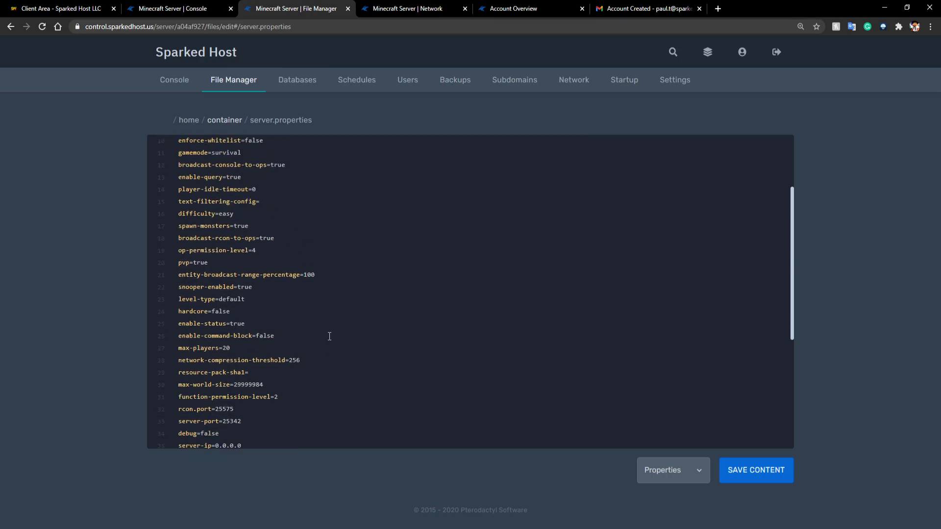
{"action": "scroll", "coordinate": [329, 336], "scroll_direction": "up", "scroll_amount": 2}
{"action": "scroll", "coordinate": [330, 336], "scroll_direction": "up", "scroll_amount": 3}
{"action": "scroll", "coordinate": [329, 309], "scroll_direction": "up", "scroll_amount": 3}
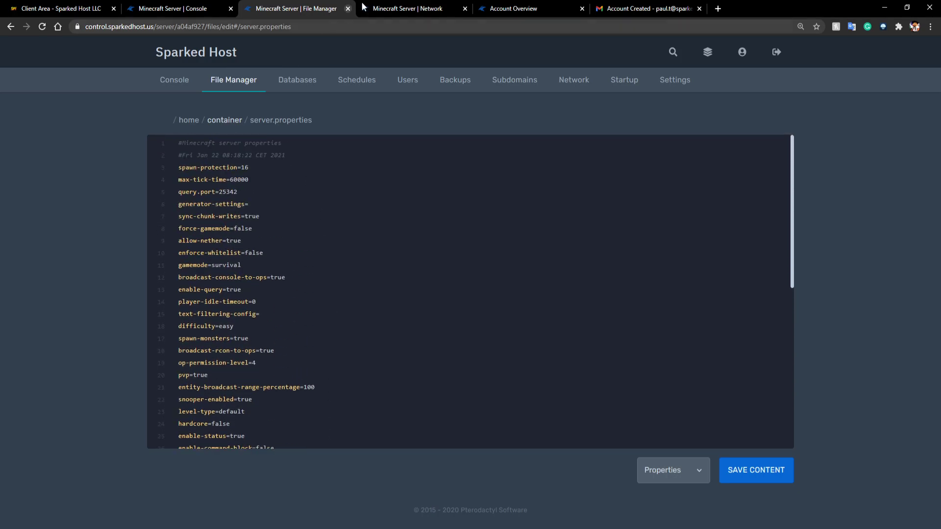
Check the running server's console and usage graphs.
{"action": "left_click", "coordinate": [177, 8]}
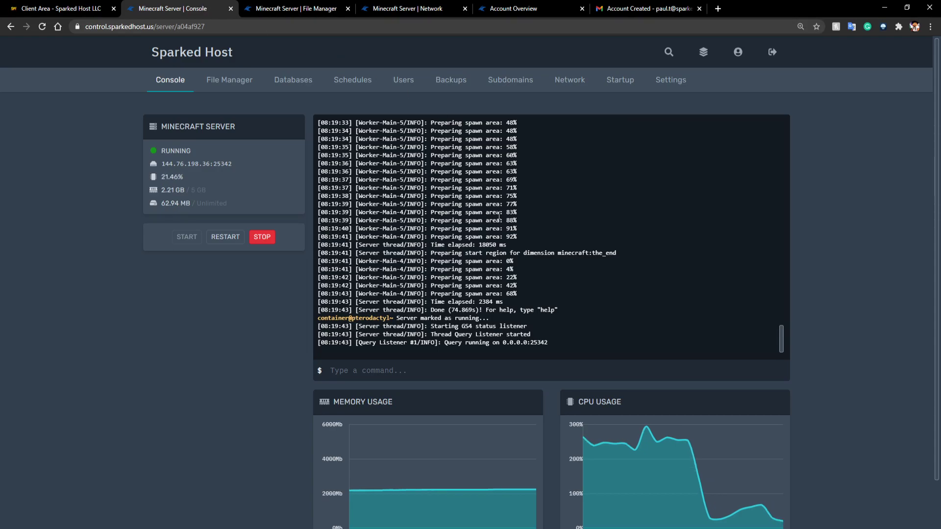
{"action": "scroll", "coordinate": [569, 270], "scroll_direction": "down", "scroll_amount": 2}
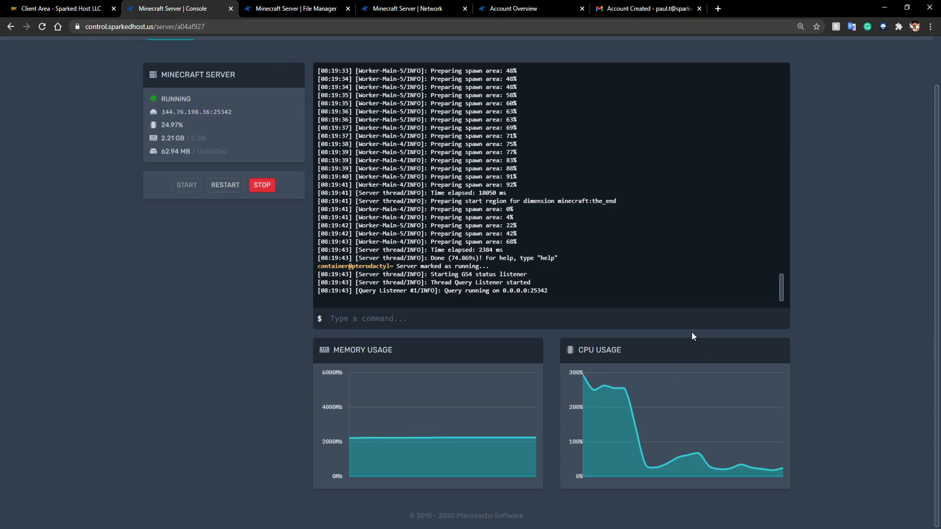
{"action": "double_click", "coordinate": [326, 373]}
{"action": "left_click", "coordinate": [318, 381]}
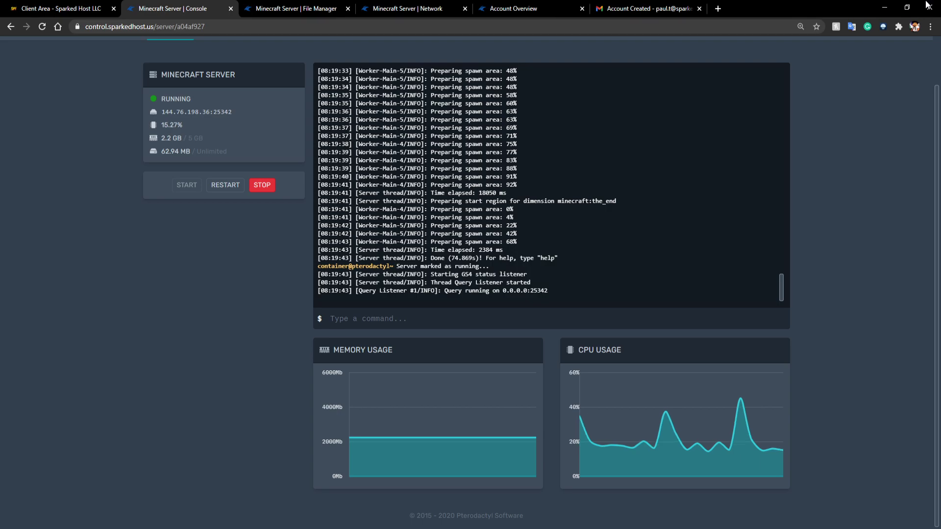
{"action": "scroll", "coordinate": [484, 255], "scroll_direction": "up", "scroll_amount": 3}
{"action": "scroll", "coordinate": [484, 220], "scroll_direction": "up", "scroll_amount": 3}
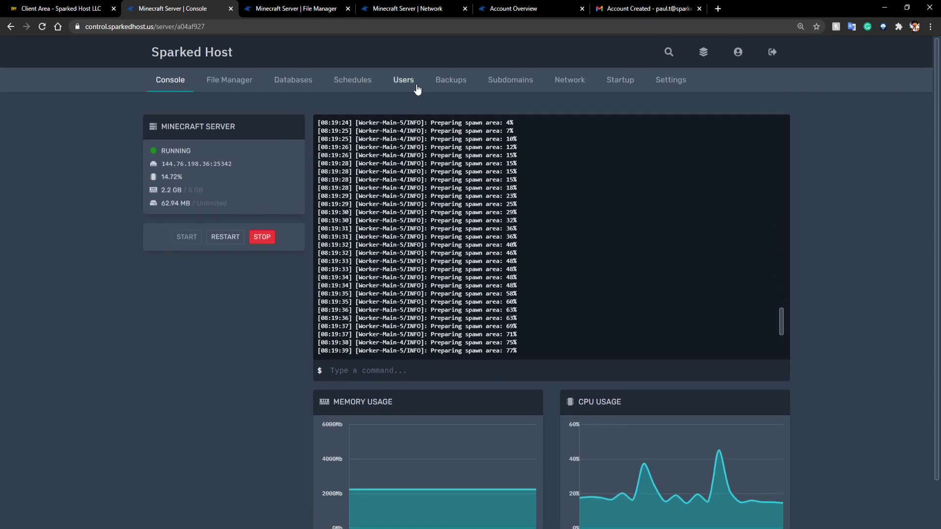
Copy the awesomeserver subdomain name from the Subdomains page.
{"action": "left_click", "coordinate": [506, 83]}
{"action": "left_click", "coordinate": [243, 137]}
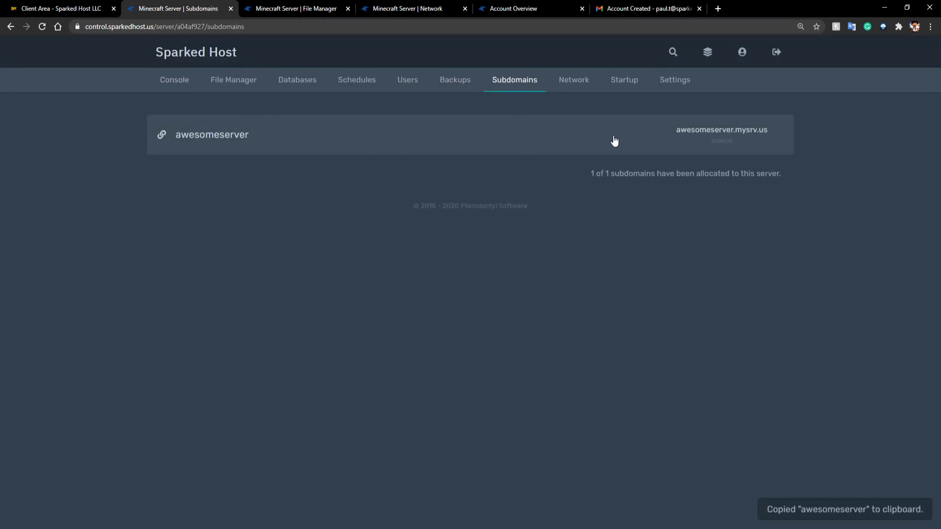
{"action": "left_click", "coordinate": [243, 8]}
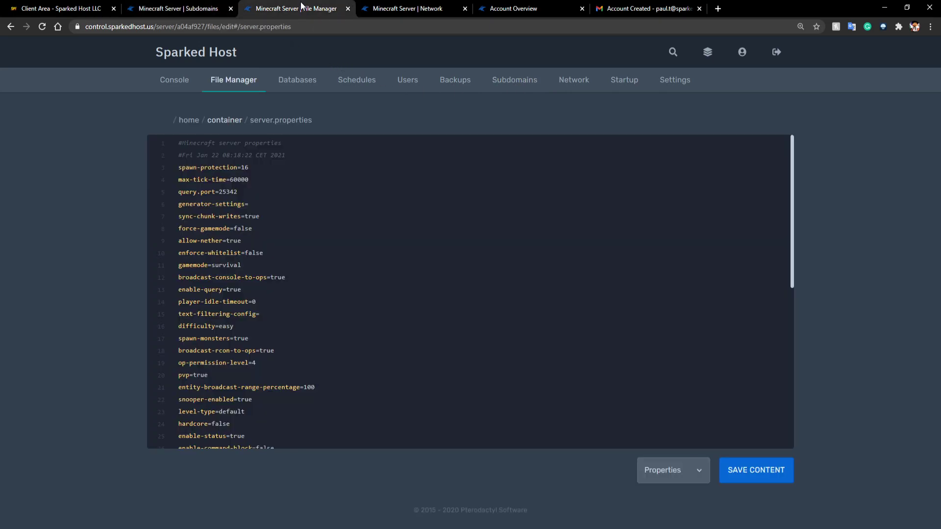
Look up the pasted awesomeserver subdomain on mcsrvstat.us.
{"action": "left_click", "coordinate": [281, 26]}
{"action": "type", "text": "mcs"}
{"action": "key", "text": "Return"}
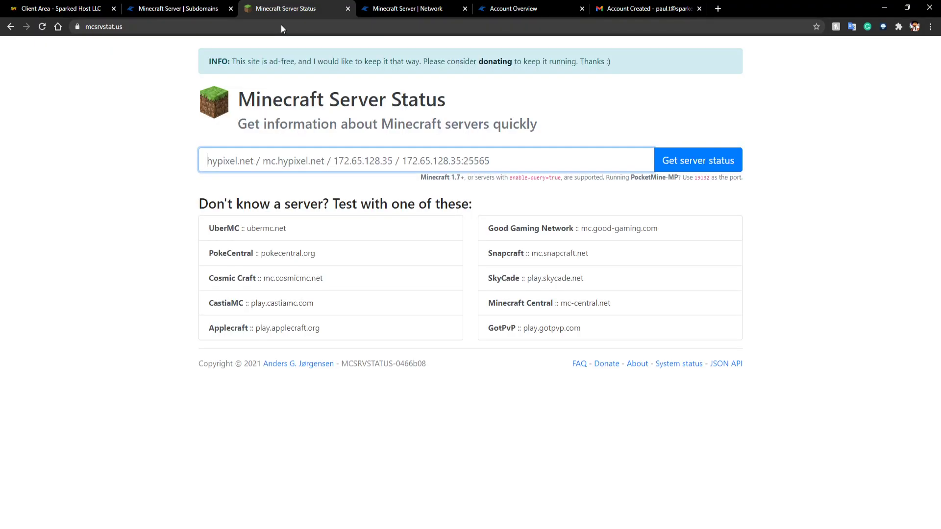
{"action": "key", "text": "ctrl+v"}
{"action": "type", "text": ".mcsrv.us"}
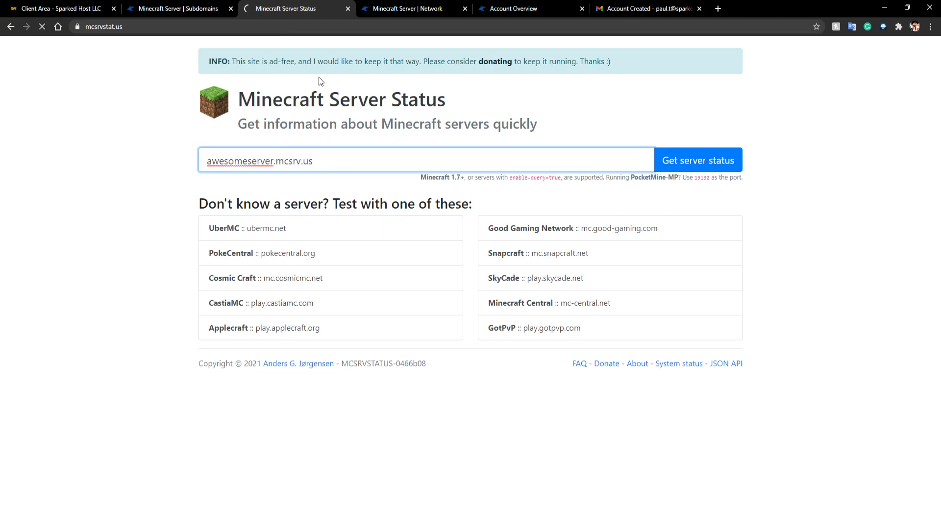
{"action": "key", "text": "Return"}
Correct the address to awesomeserver.mysrv.us and rerun the status lookup.
{"action": "left_click", "coordinate": [179, 8]}
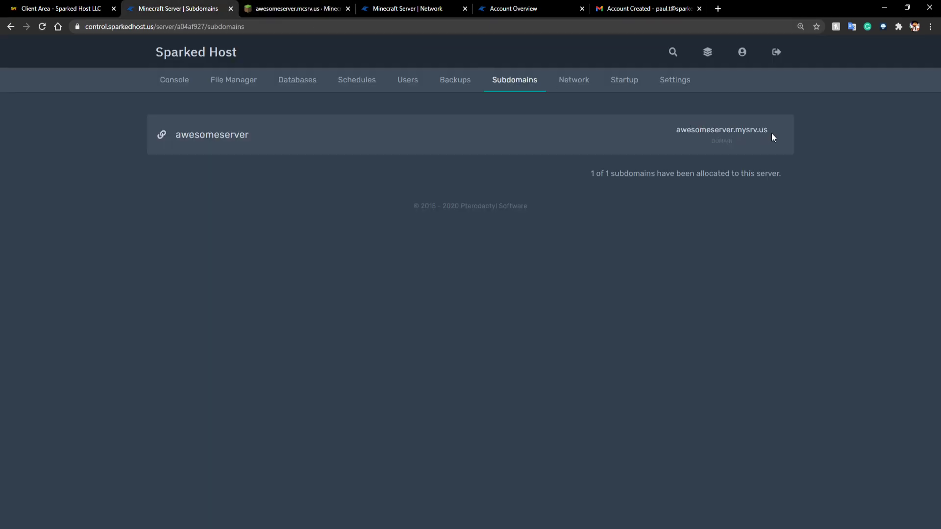
{"action": "left_click", "coordinate": [294, 8]}
{"action": "double_click", "coordinate": [250, 162]}
{"action": "left_click", "coordinate": [289, 160]}
{"action": "key", "text": "BackSpace"}
{"action": "type", "text": "ysrv.us"}
{"action": "key", "text": "Return"}
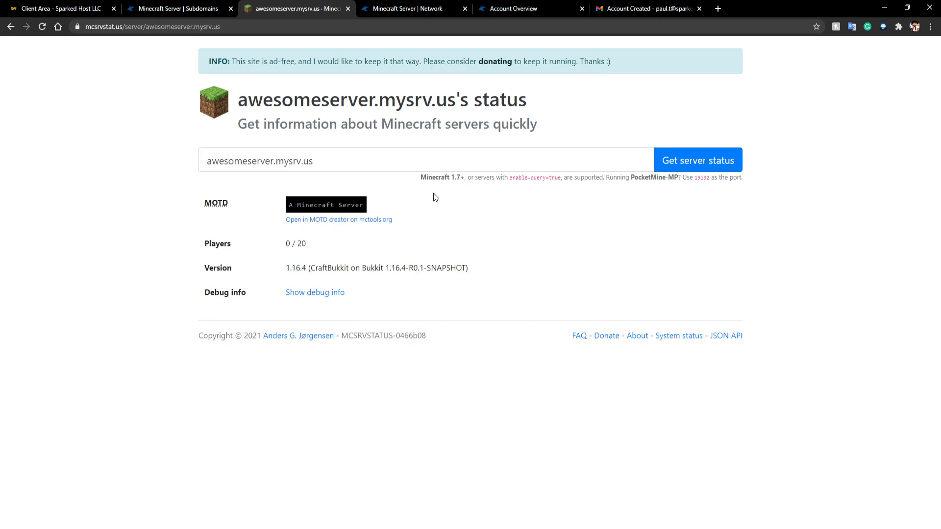
Close the mcsrvstat.us tab and show the running server's console.
{"action": "left_click", "coordinate": [178, 9]}
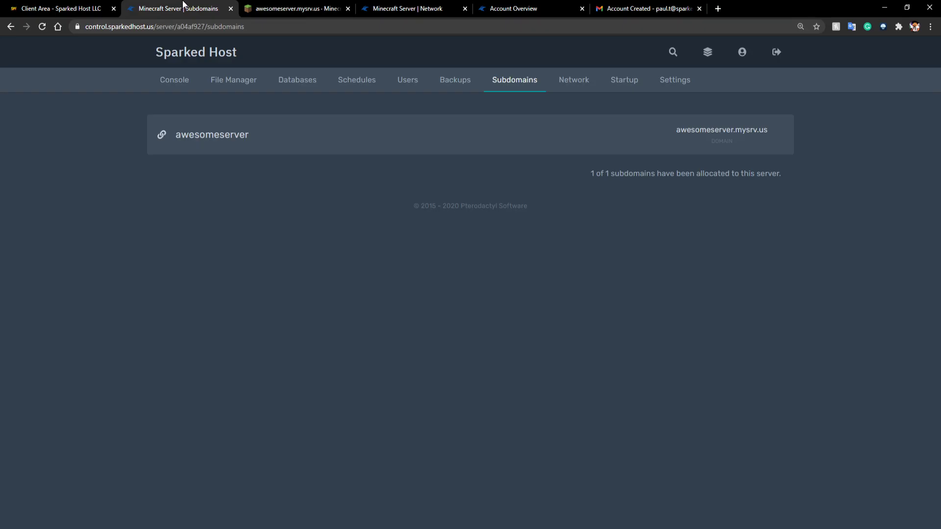
{"action": "middle_click", "coordinate": [348, 10]}
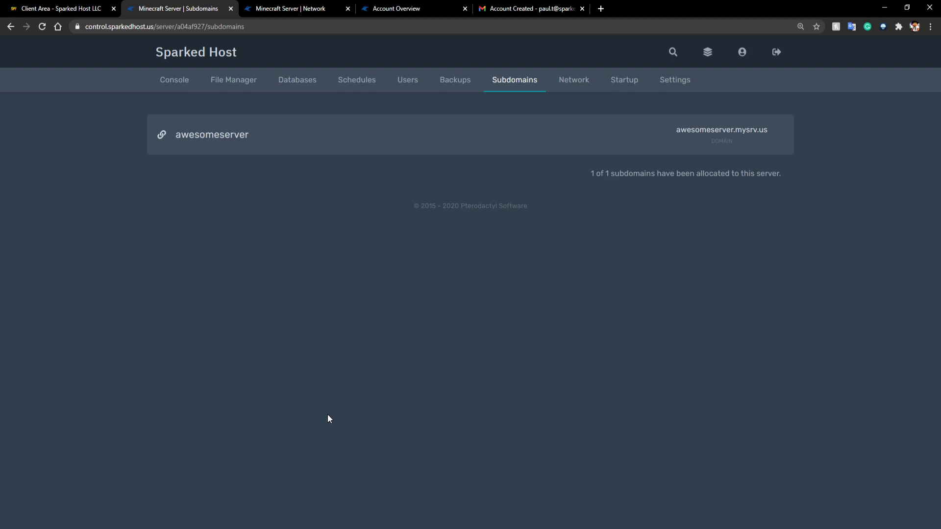
{"action": "left_click", "coordinate": [174, 79]}
{"action": "scroll", "coordinate": [865, 233], "scroll_direction": "down", "scroll_amount": 1}
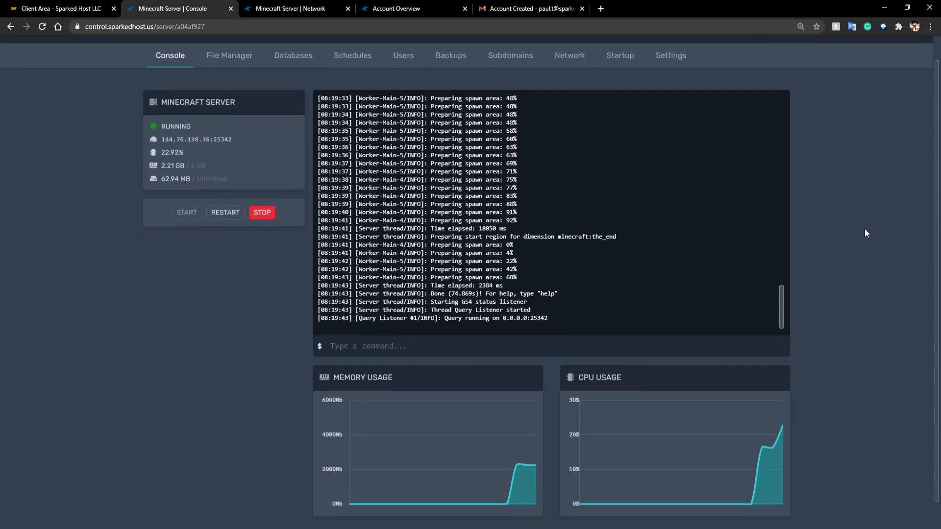
{"action": "scroll", "coordinate": [864, 233], "scroll_direction": "down", "scroll_amount": 1}
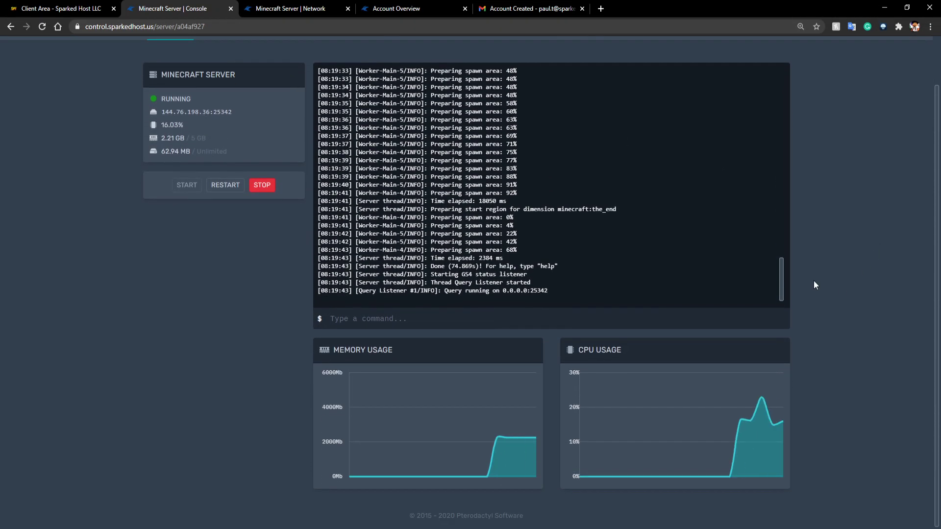